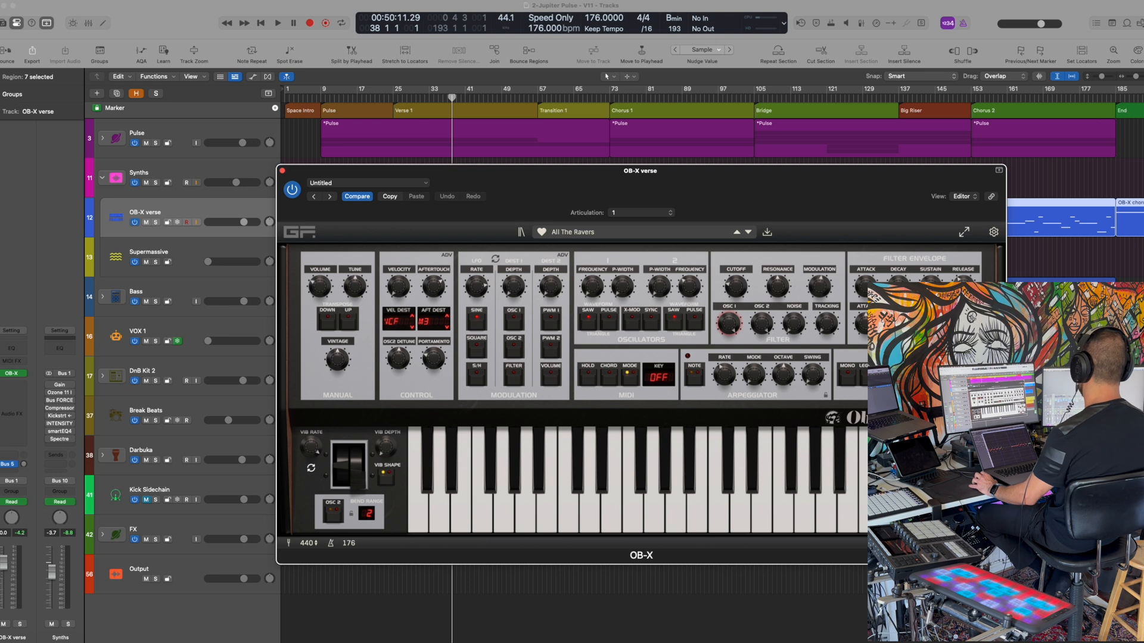
Close the OB-X instrument window and select the Supermassive track to show its channel strip.
drag(923, 375, 924, 373)
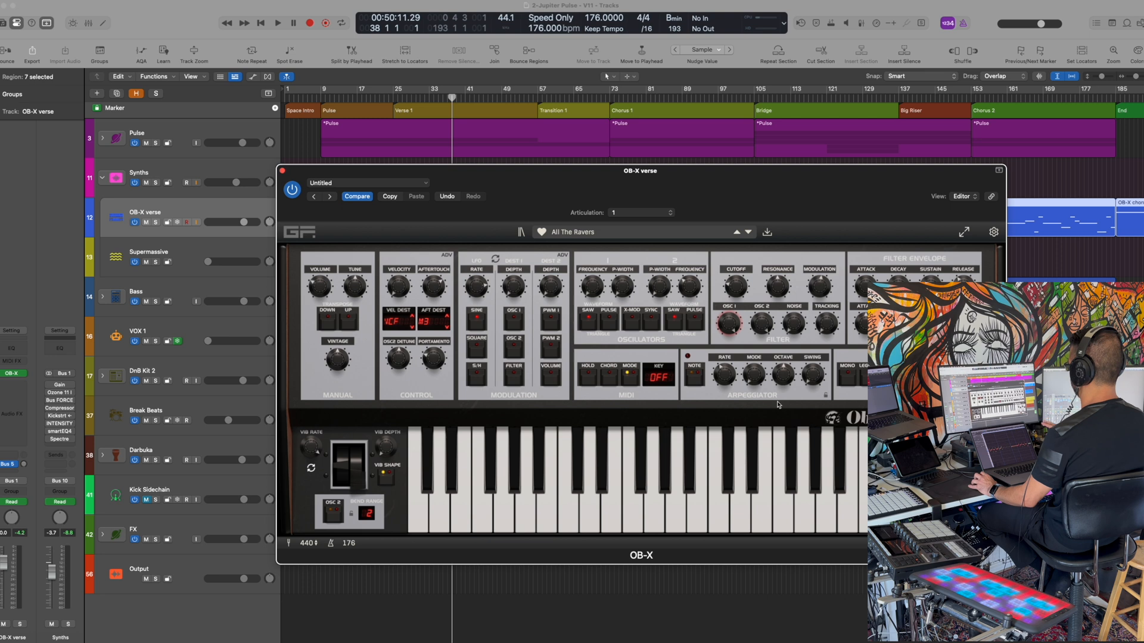
click(283, 172)
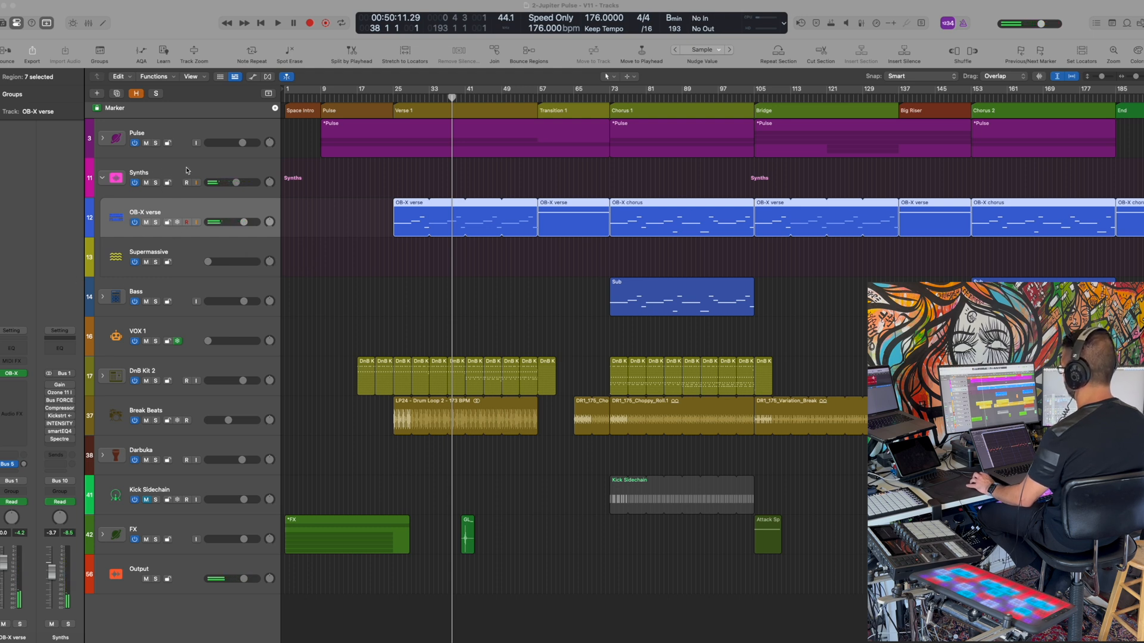
click(176, 252)
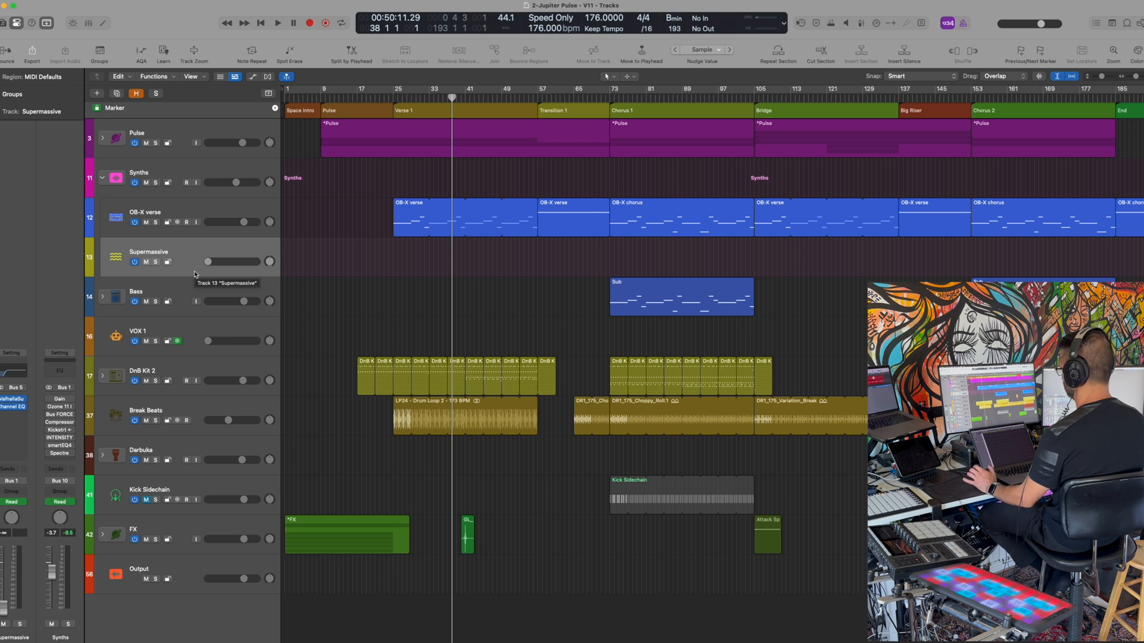
Switch on the Gain and Ozone 11 Imager effects on the Synths track.
click(178, 173)
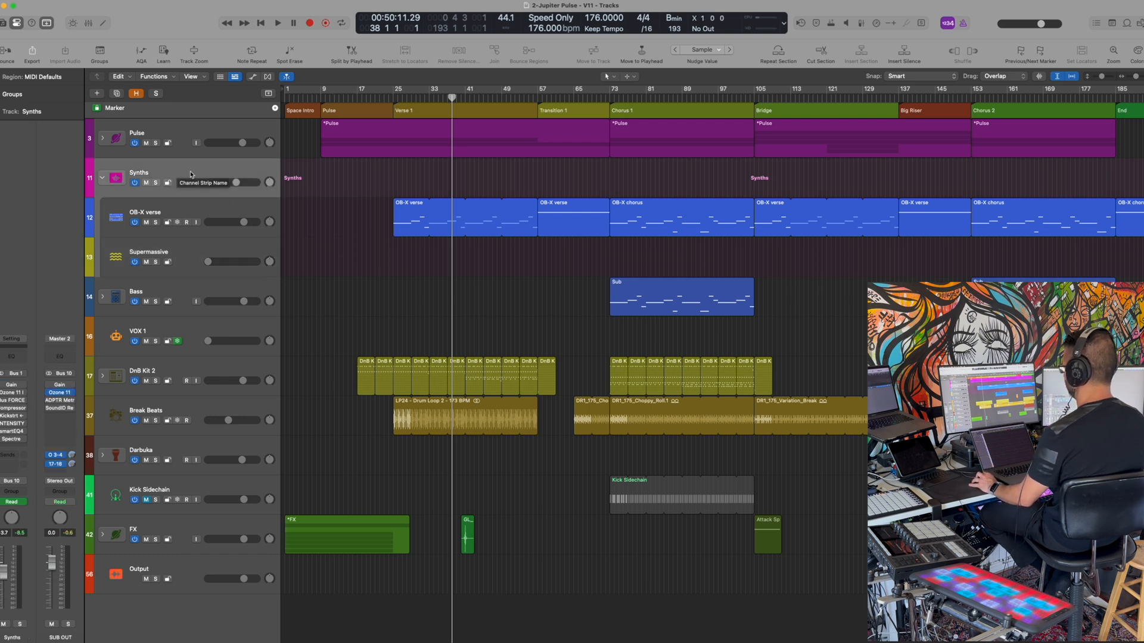
click(11, 386)
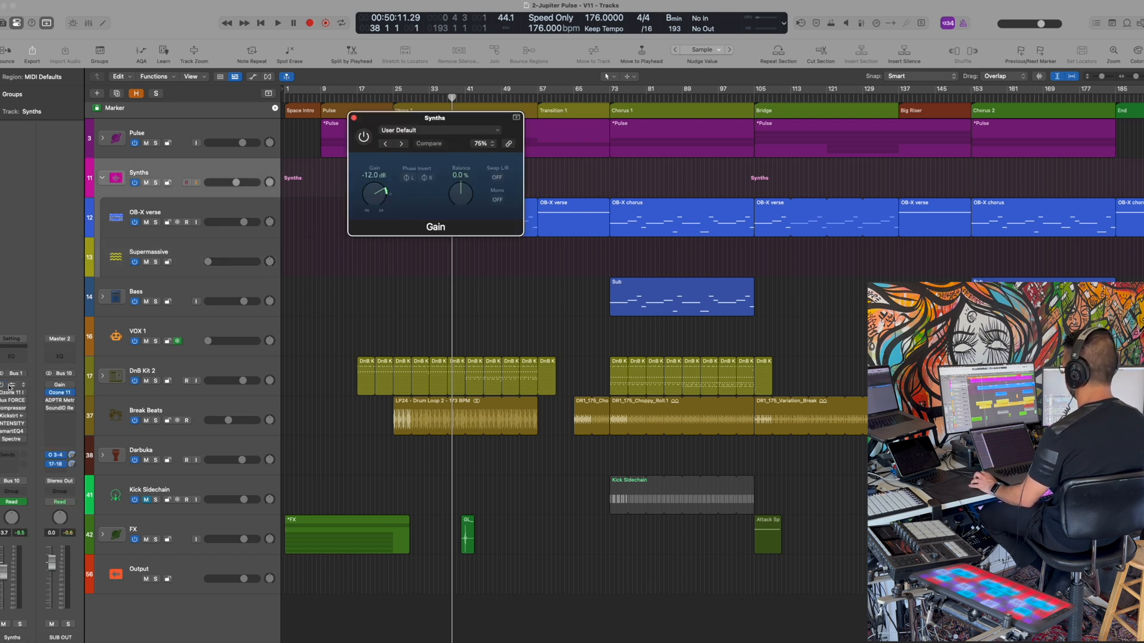
click(363, 139)
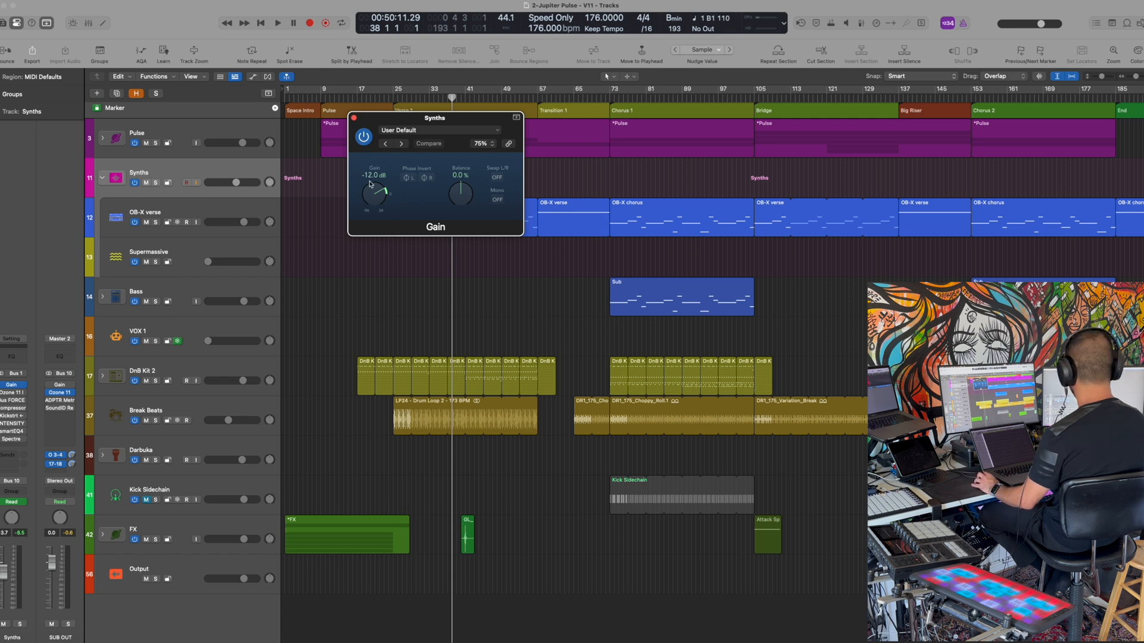
click(12, 392)
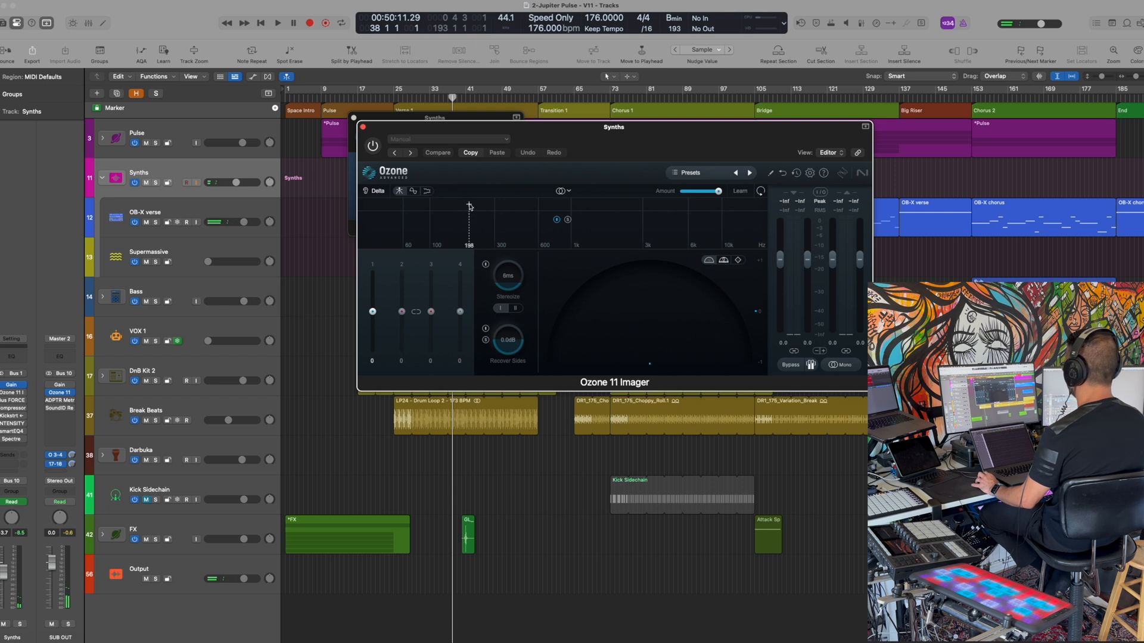
click(372, 145)
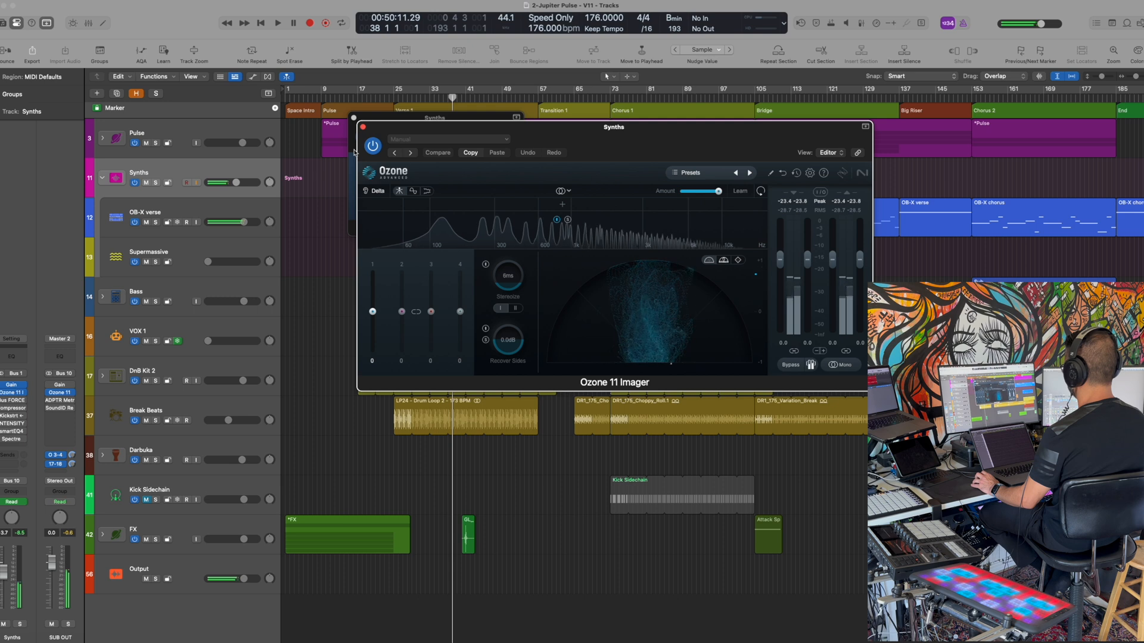
Switch on the Bus FORCE and Compressor effects on the Synths track.
click(13, 402)
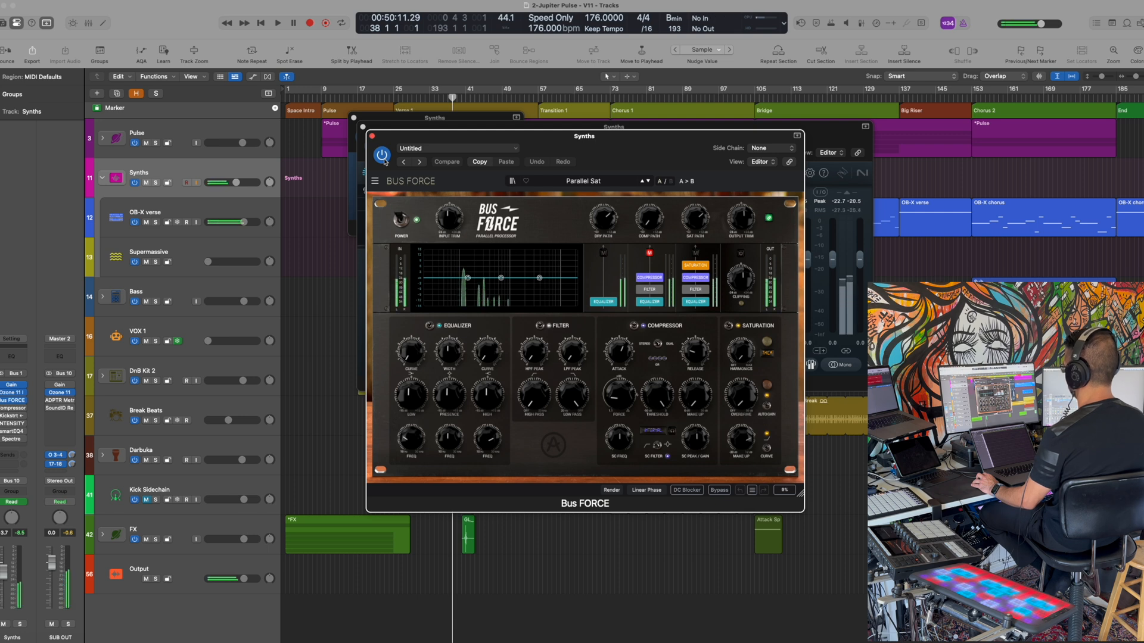
click(13, 408)
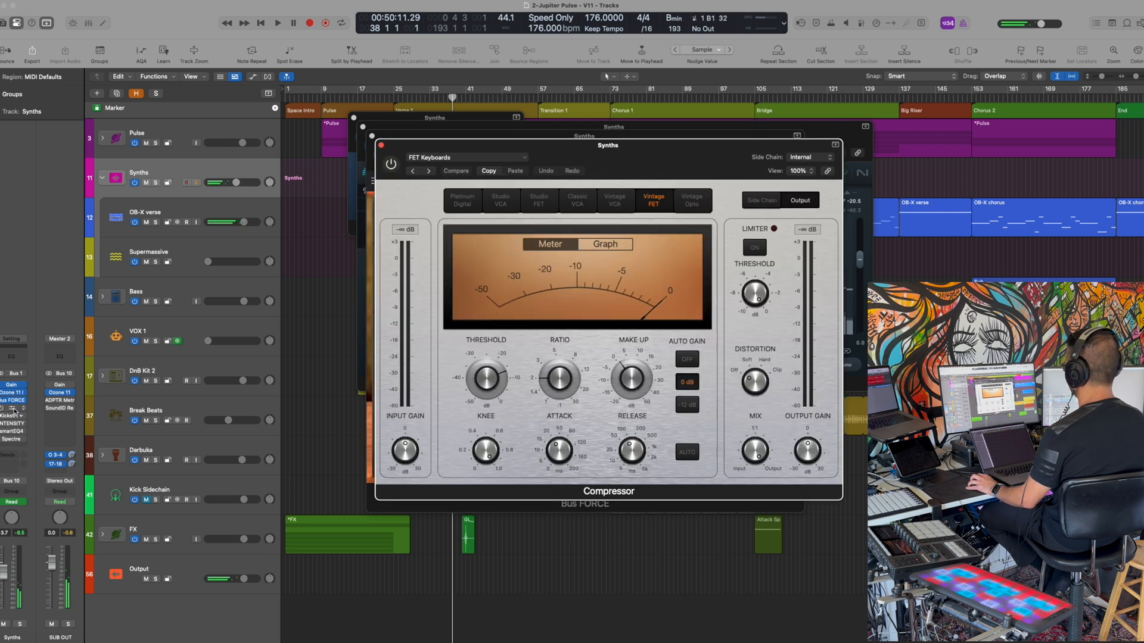
click(391, 165)
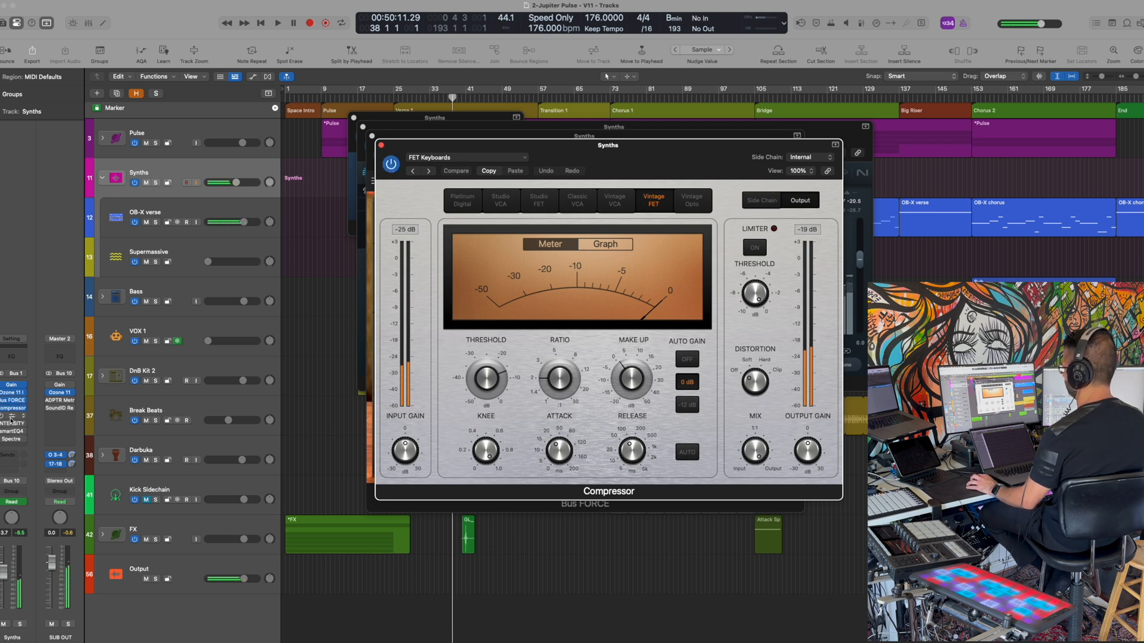
Switch on the Kickstart 2 and INTENSITY effects on the Synths track.
click(11, 418)
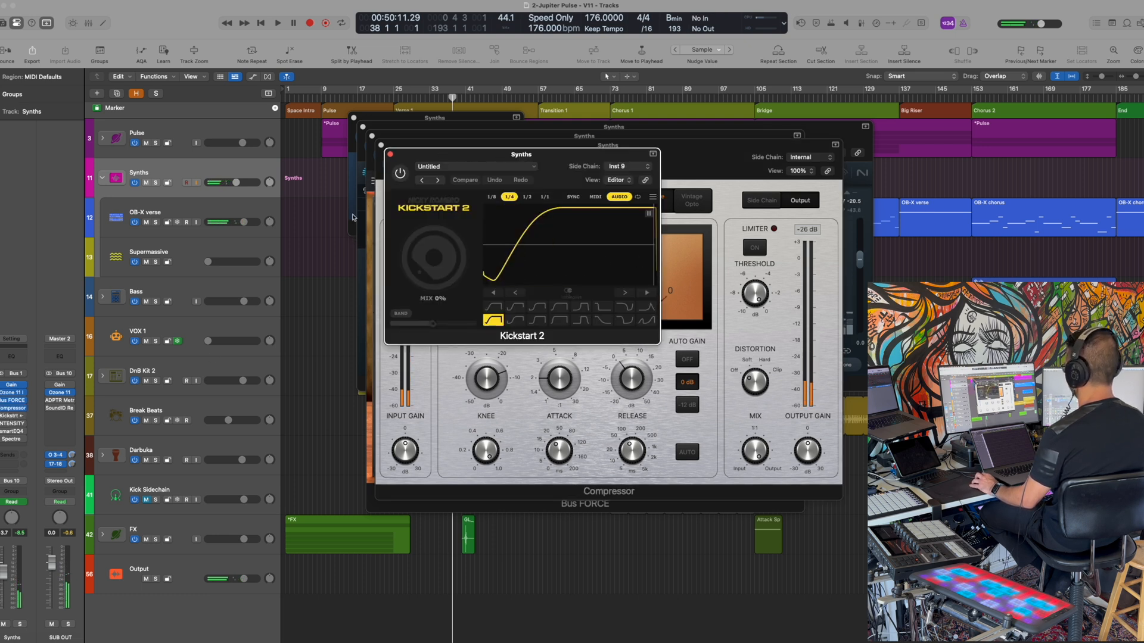
click(399, 173)
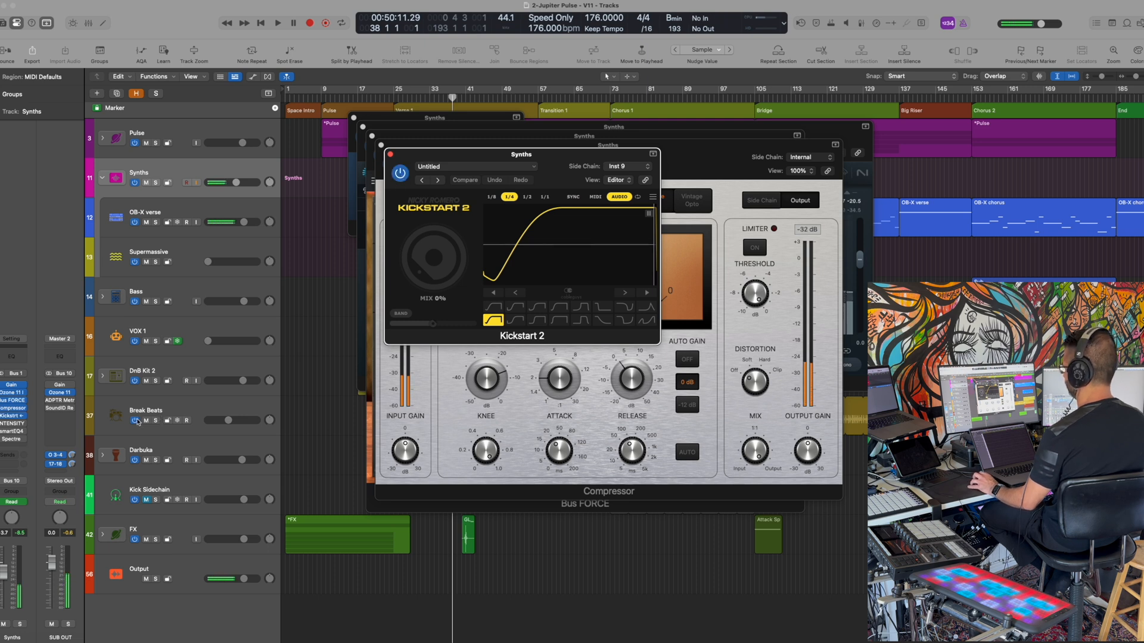
click(11, 423)
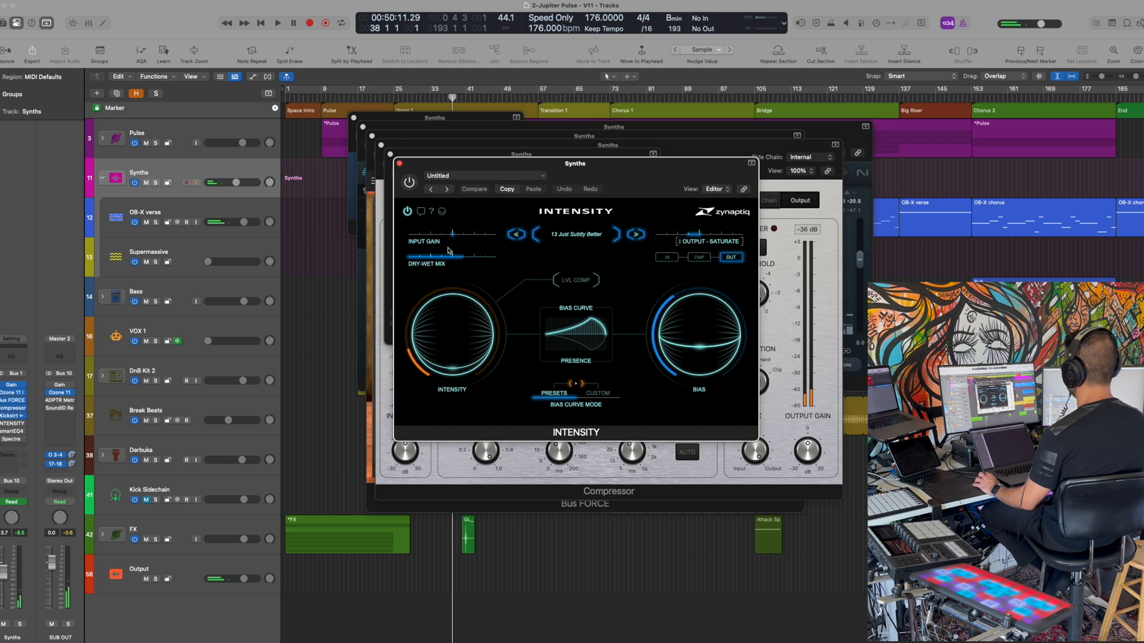
click(409, 183)
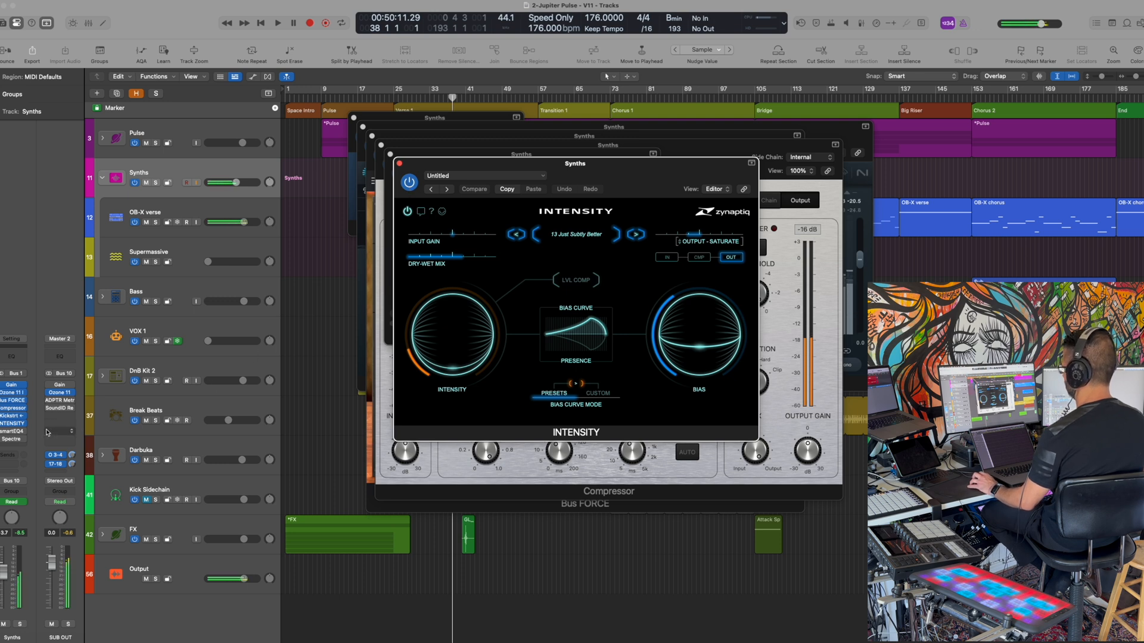
Switch on the smartEQ4 and Spectre effects on the Synths track, moving their windows clear of the others.
click(22, 431)
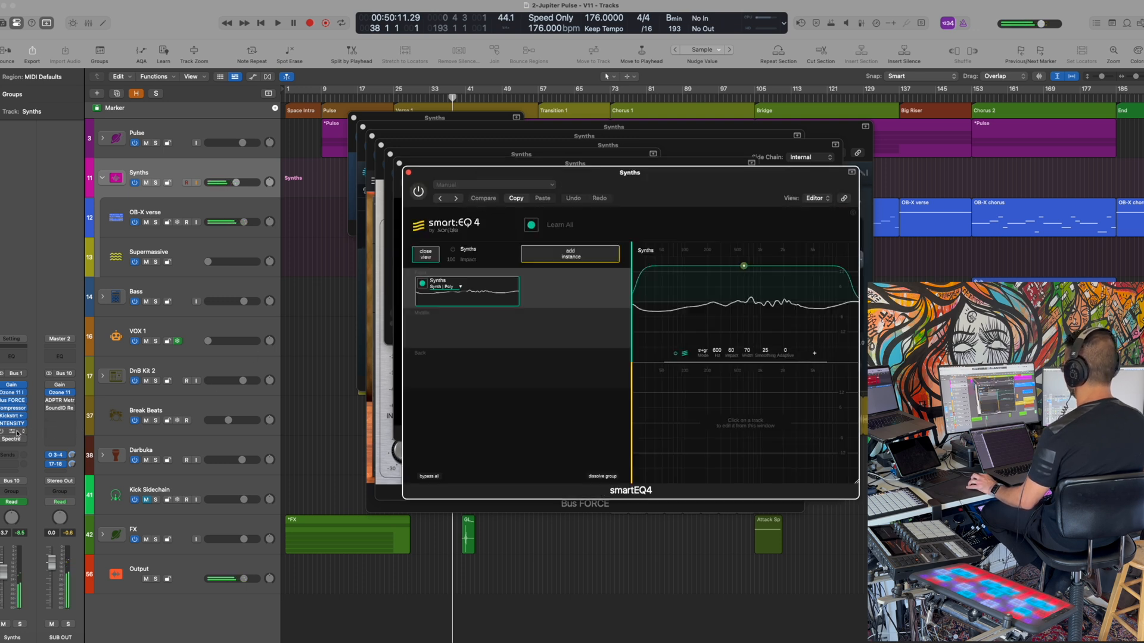
drag(536, 177, 298, 147)
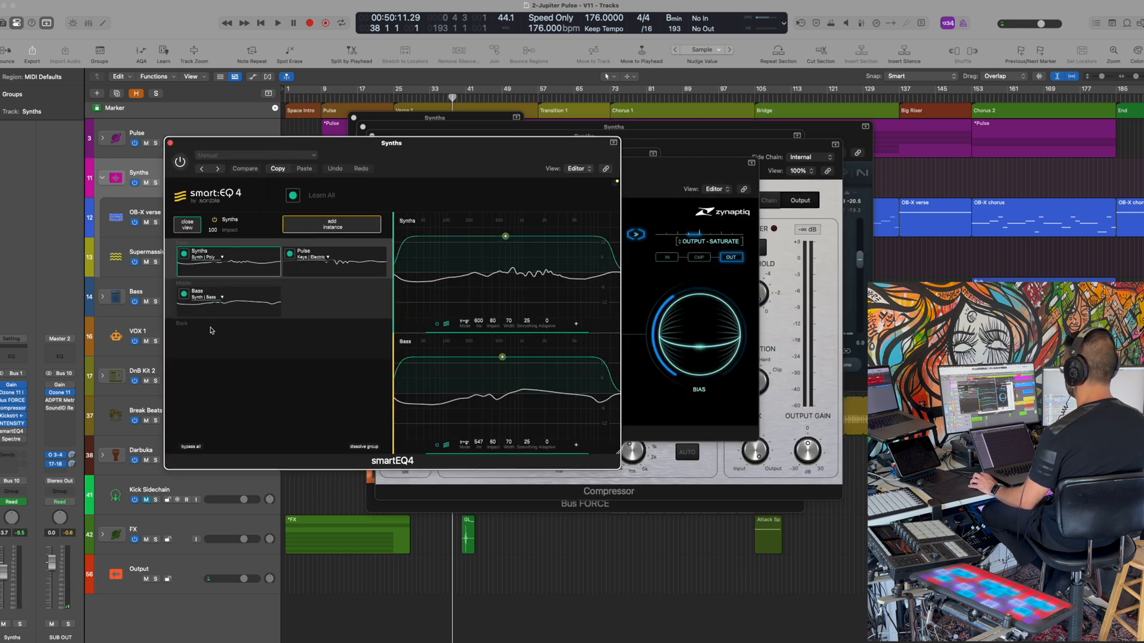
mouse_move(211, 330)
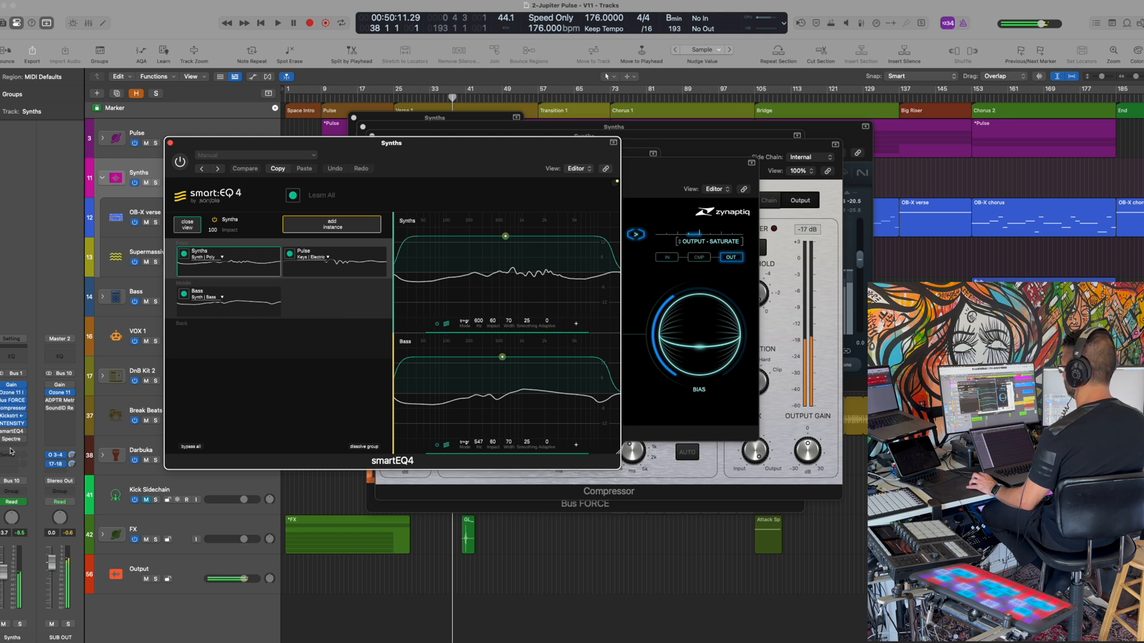
click(5, 431)
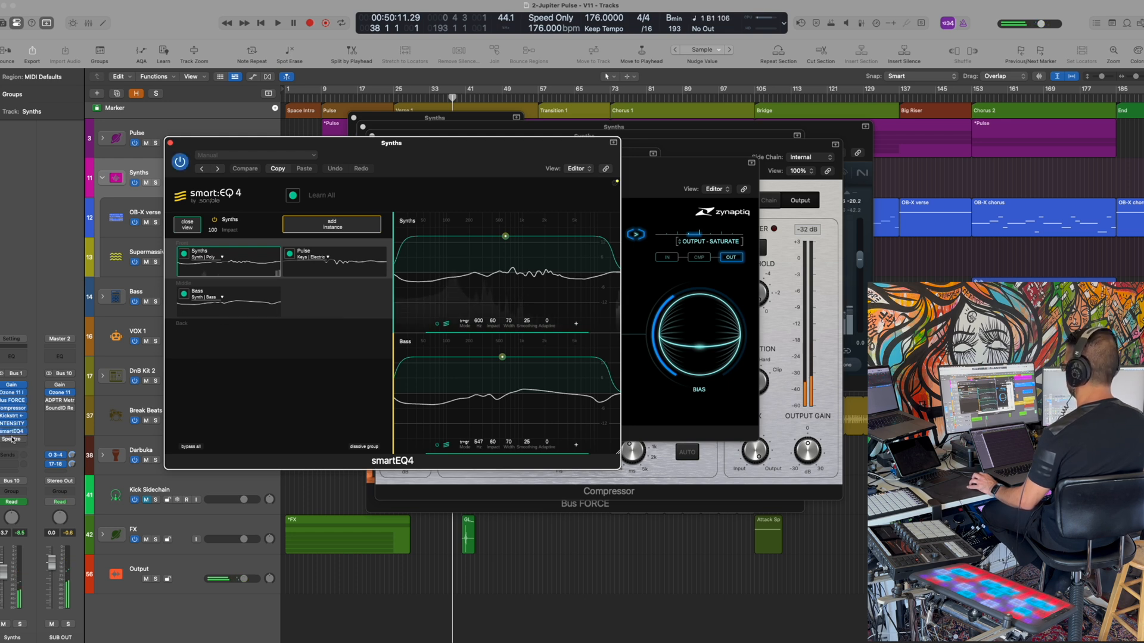
click(12, 441)
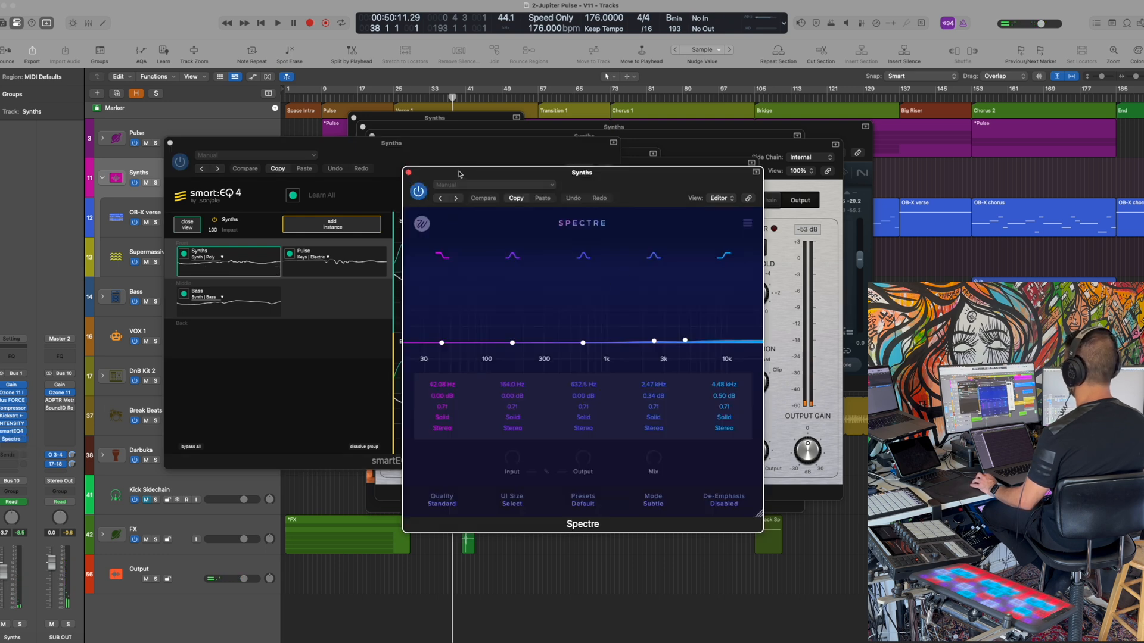
drag(459, 173, 332, 157)
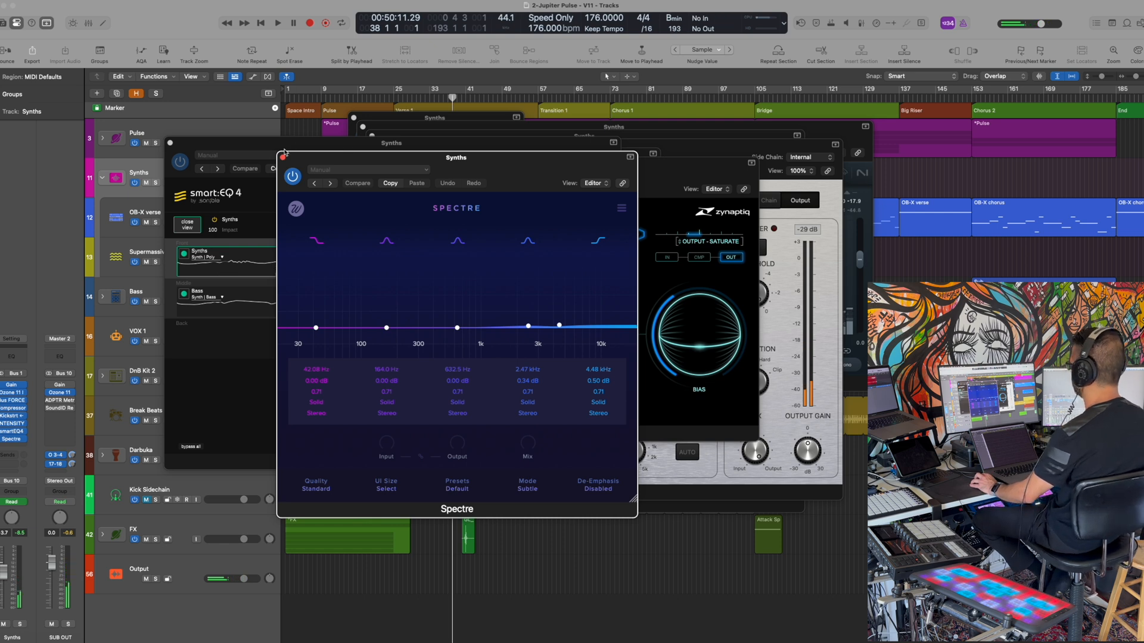
Close all the open plug-in windows of the Synths track.
click(286, 149)
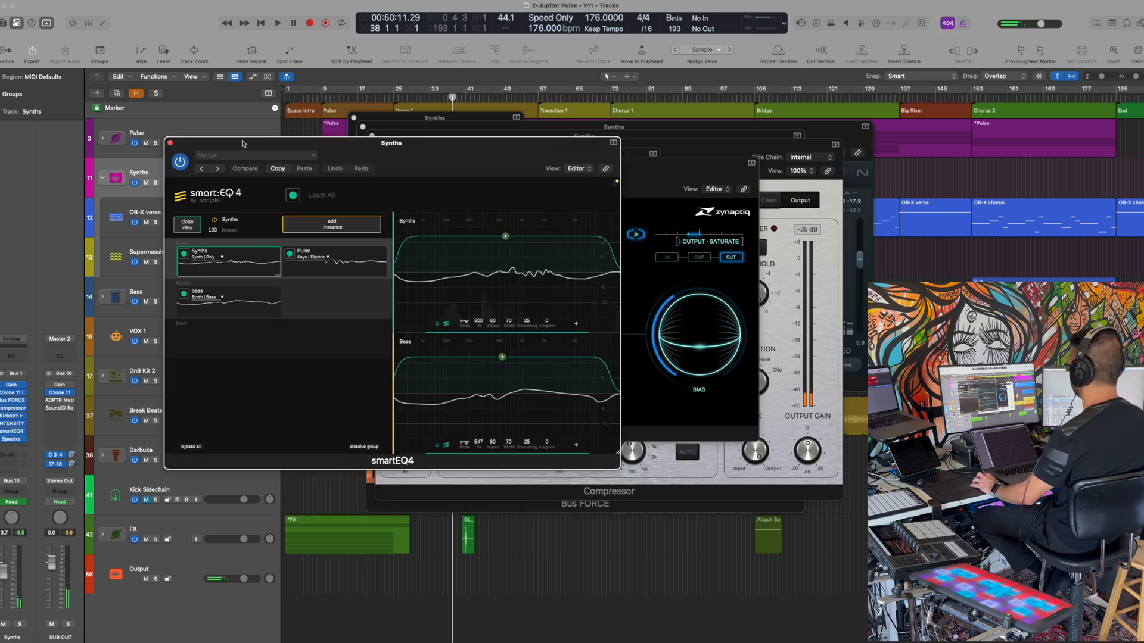
click(170, 143)
click(392, 157)
click(391, 155)
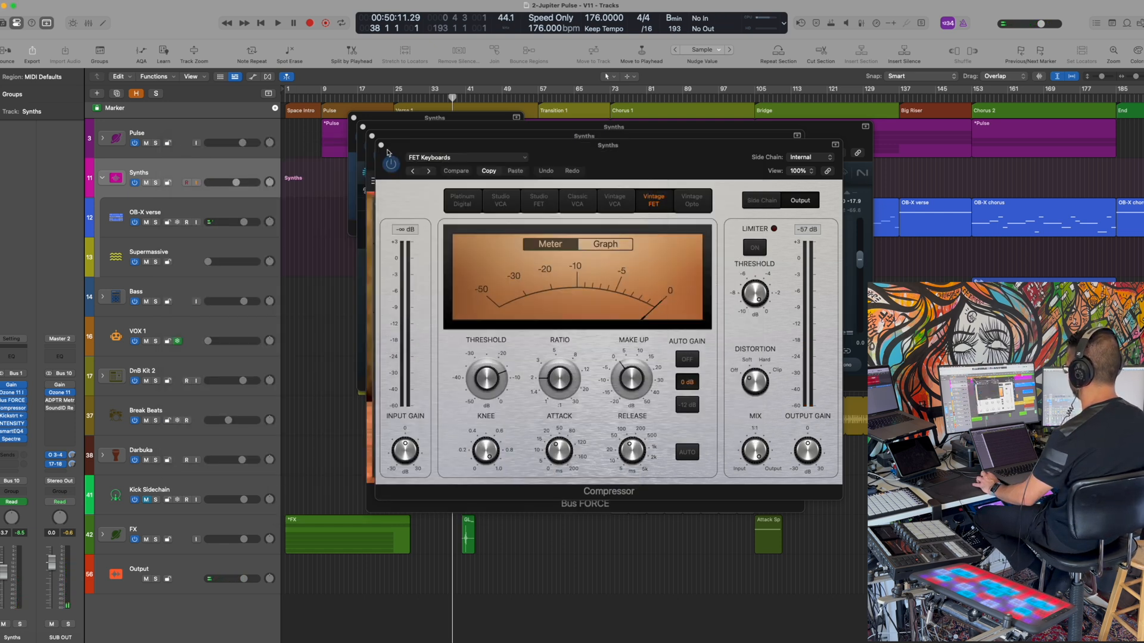
click(381, 144)
click(372, 136)
click(363, 128)
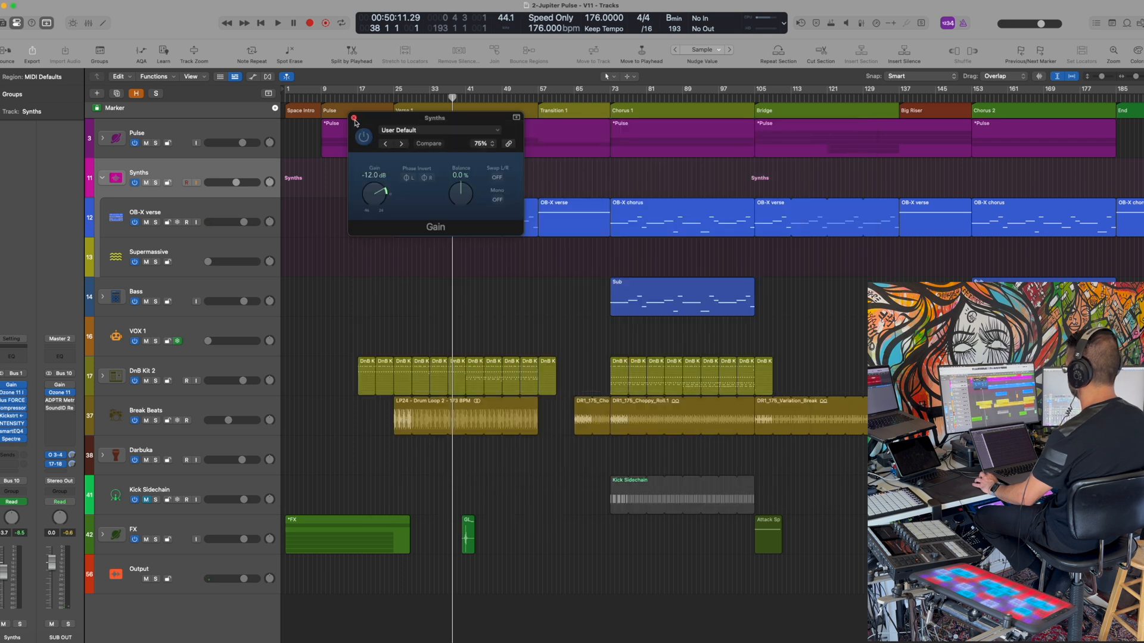
click(355, 118)
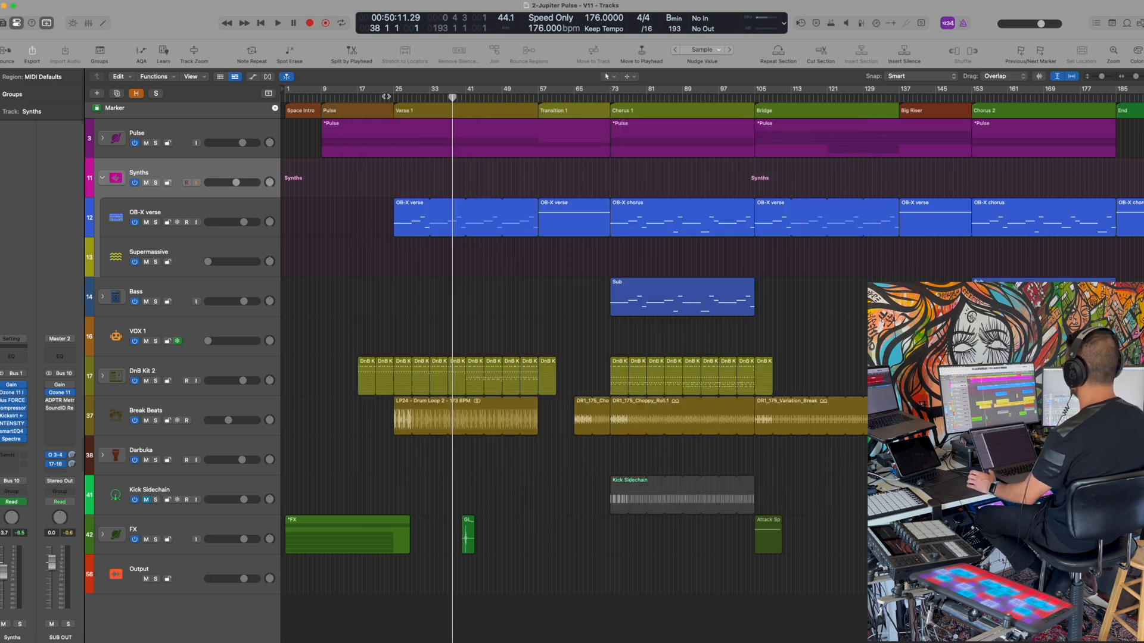
Examine the OB-X verse automation lanes, then collapse the Synths stack and hide the automation.
key(a)
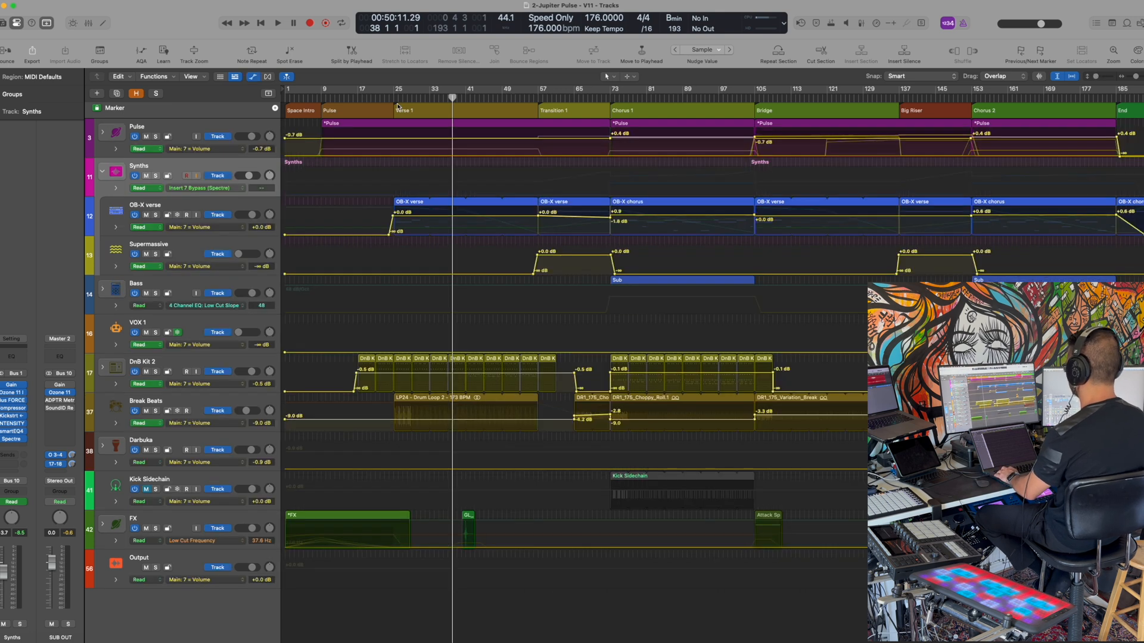
click(115, 229)
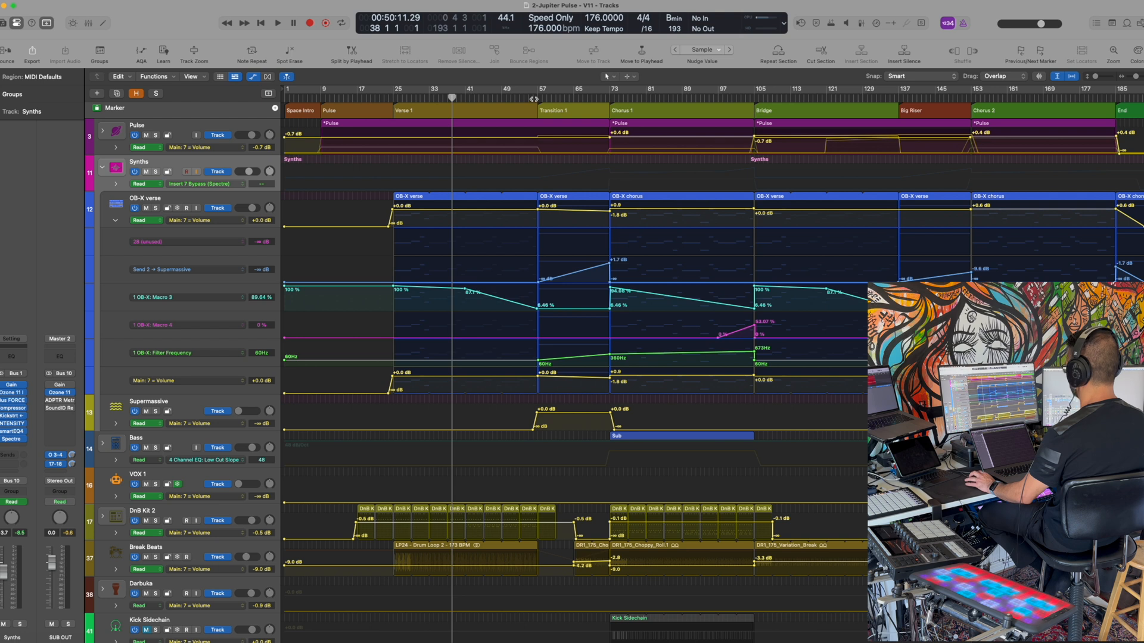
click(115, 222)
click(103, 169)
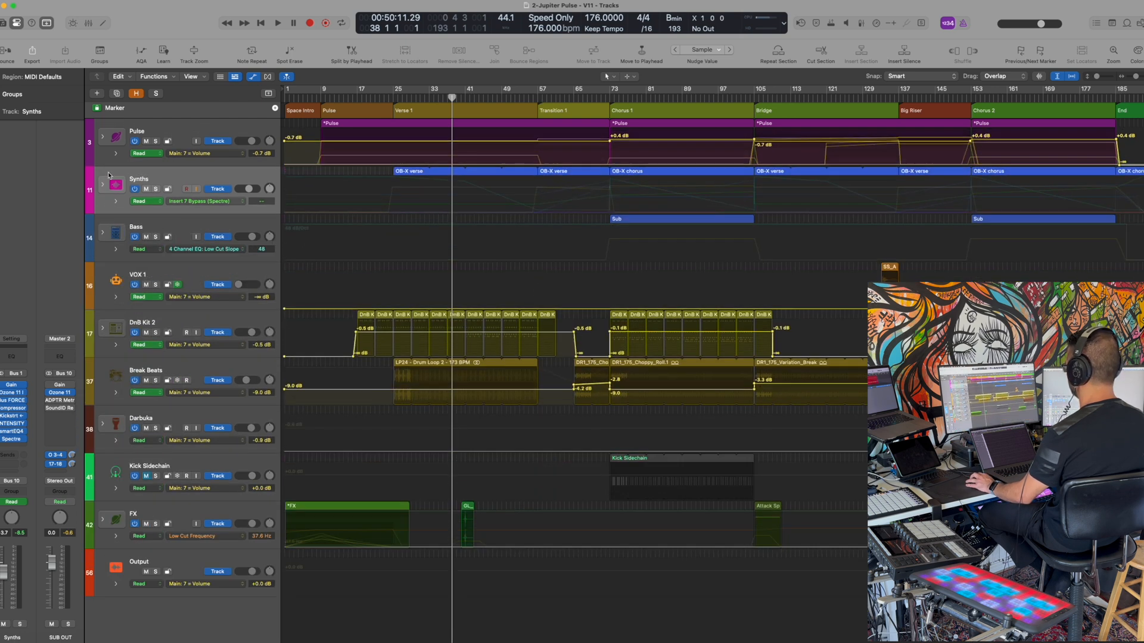
key(a)
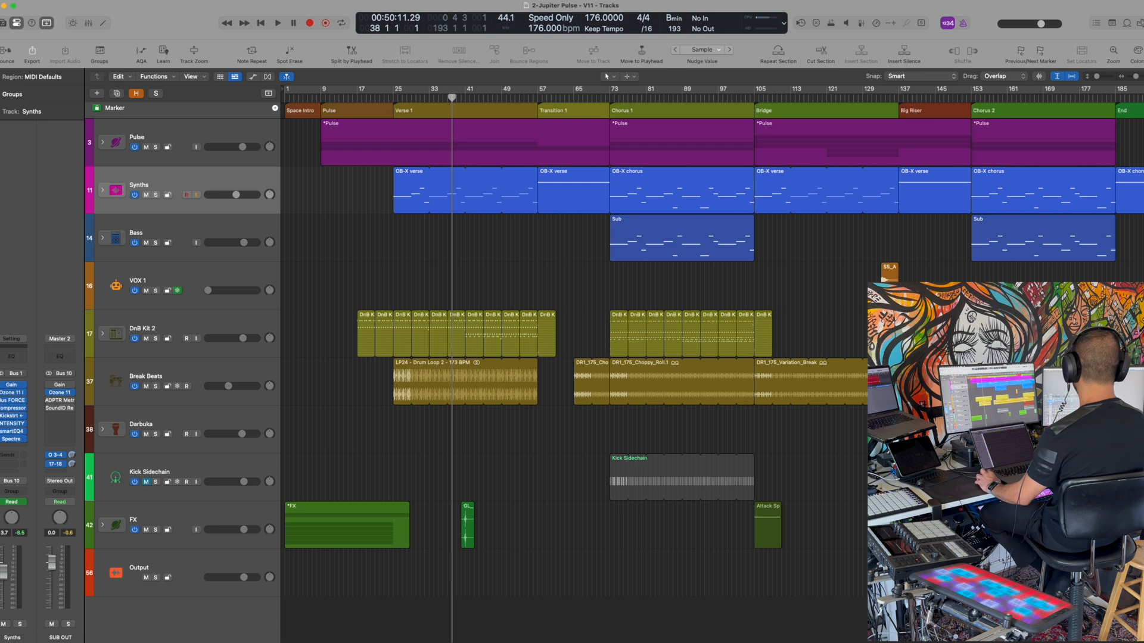
Play the song from bar 24 and expand the Synths and Pulse track stacks.
click(388, 96)
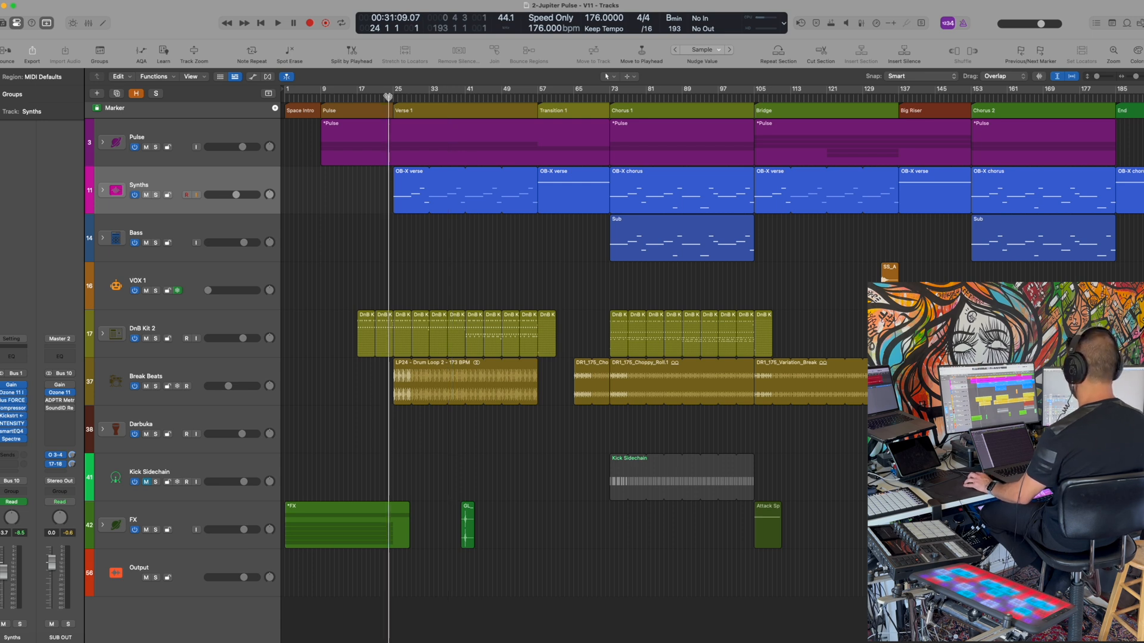
key(space)
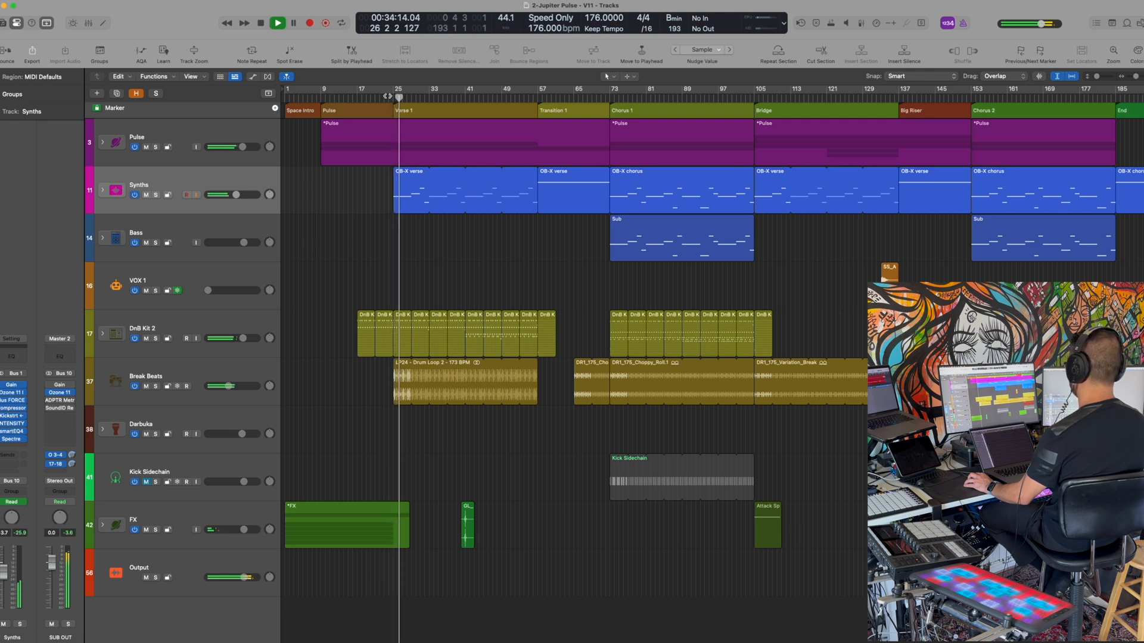
click(102, 191)
click(103, 142)
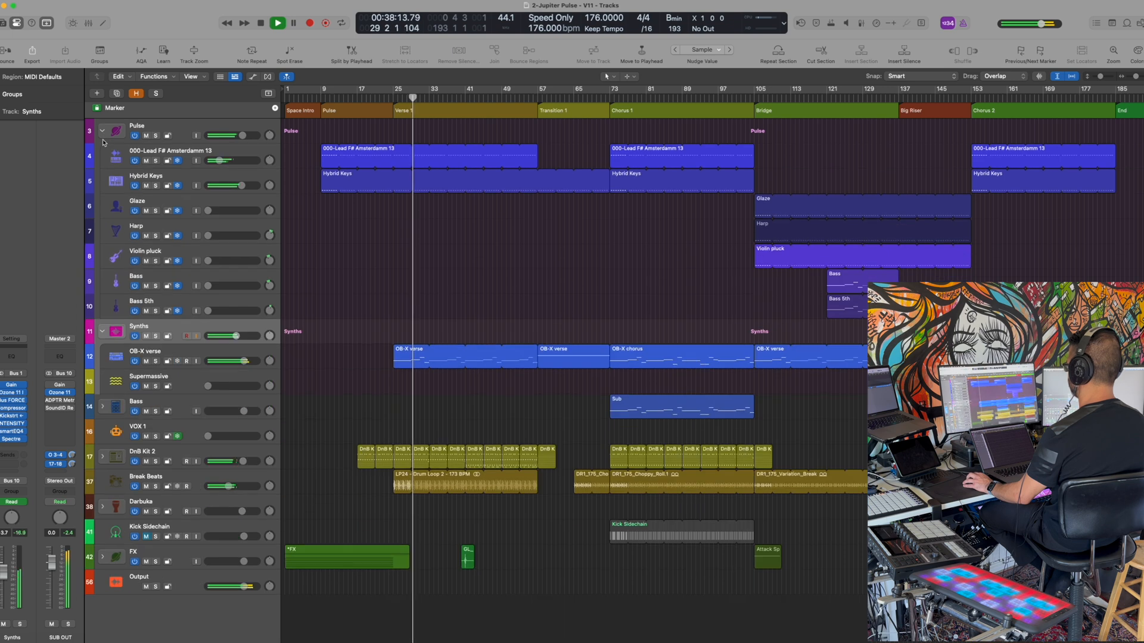
Expand the Bass and DnB Kit 2 stacks to view their tracks, and collapse DnB Kit 2 again.
click(102, 408)
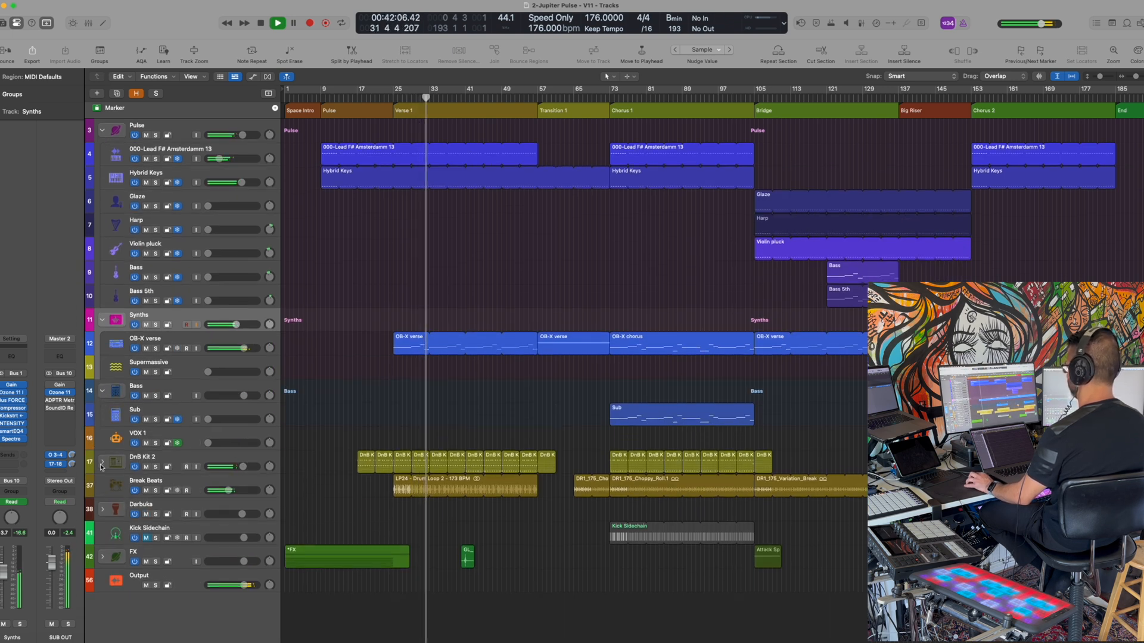
click(101, 462)
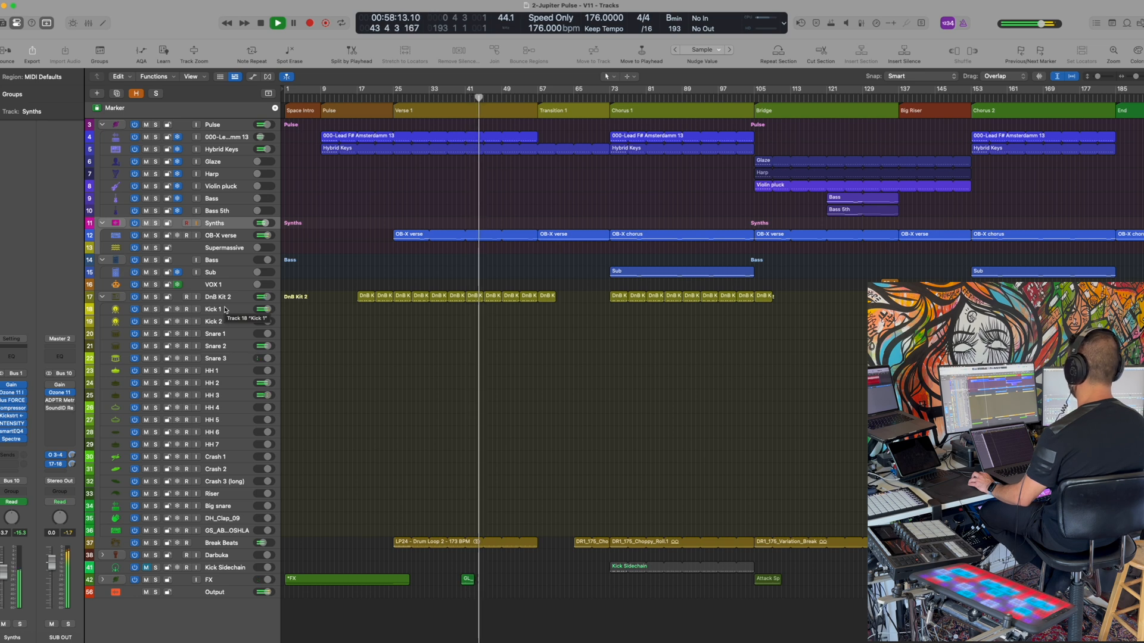
click(102, 296)
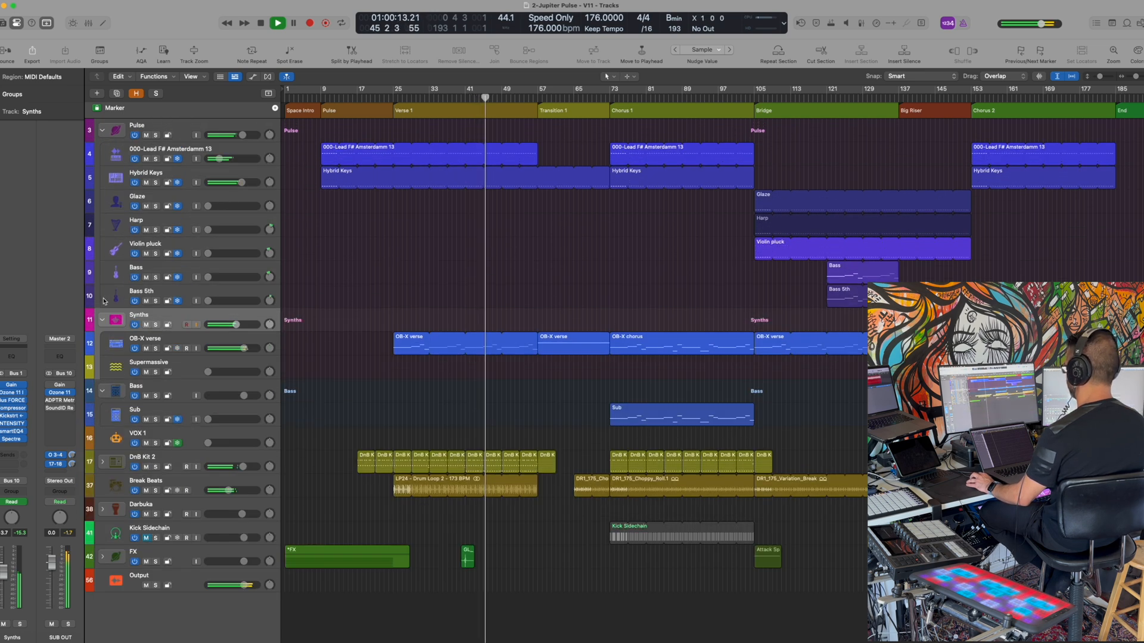
Hide the control surface bars below the mixer's channel strips and close the mixer.
key(x)
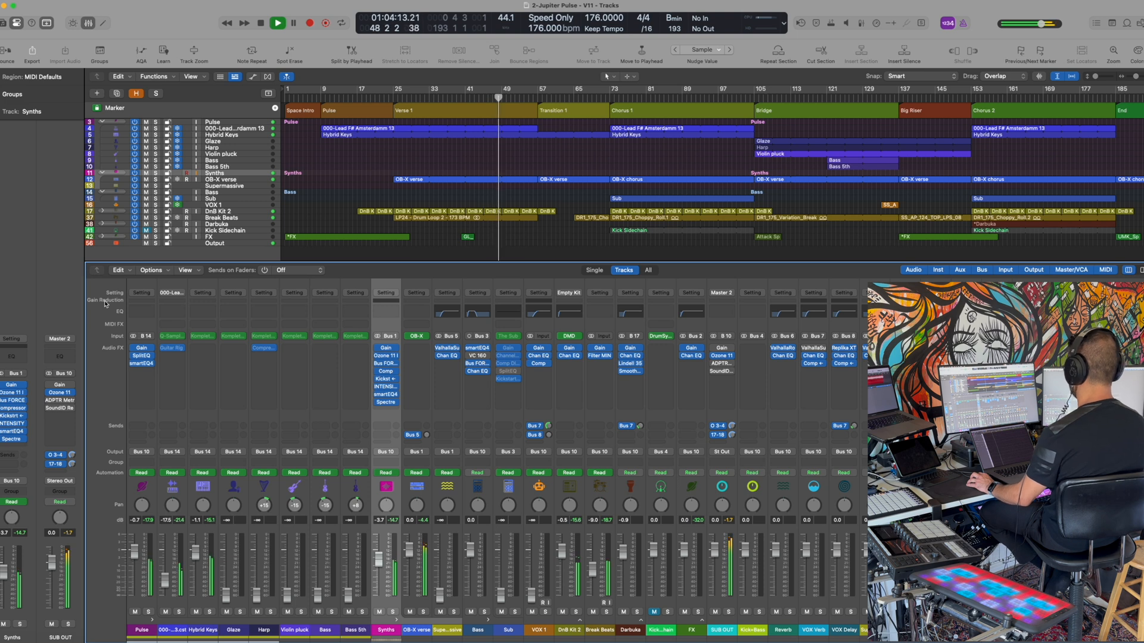
right_click(129, 639)
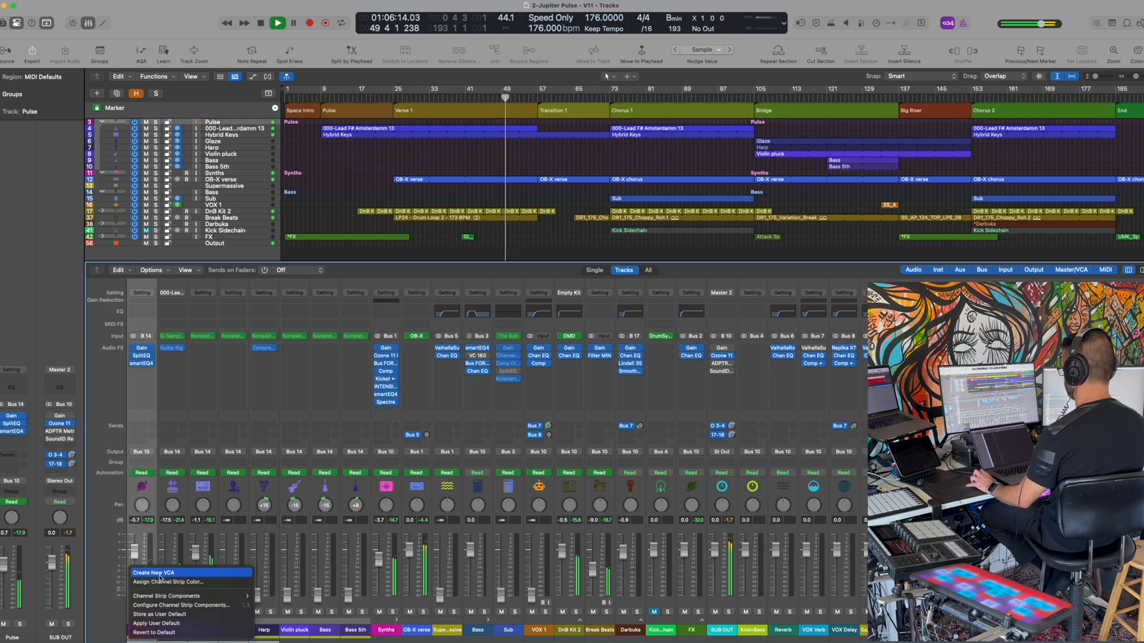
mouse_move(179, 596)
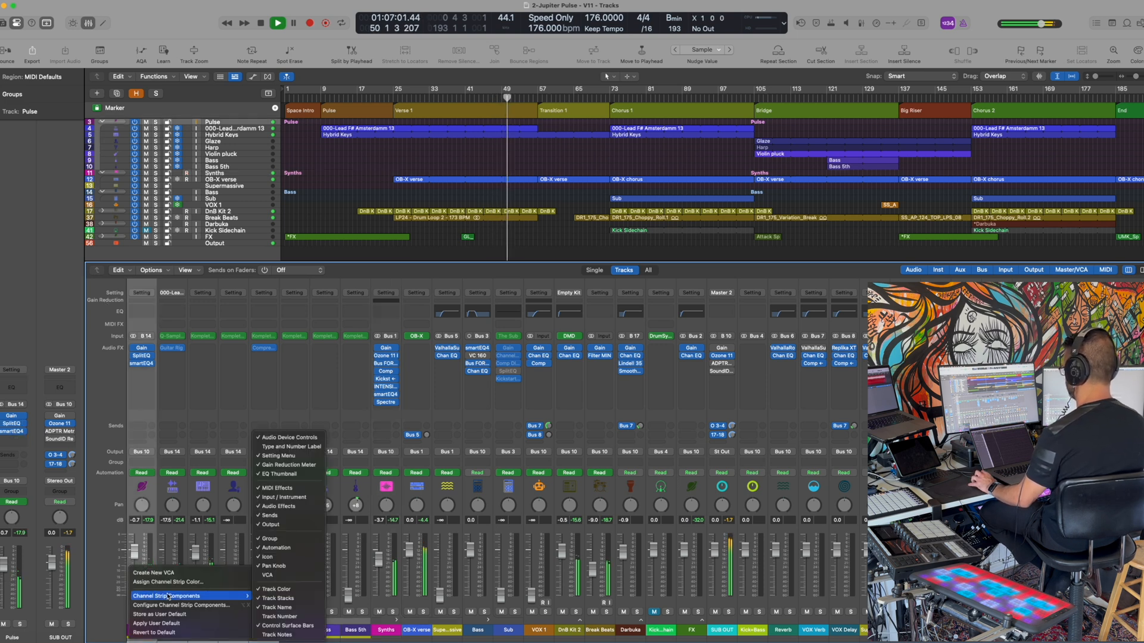
click(286, 617)
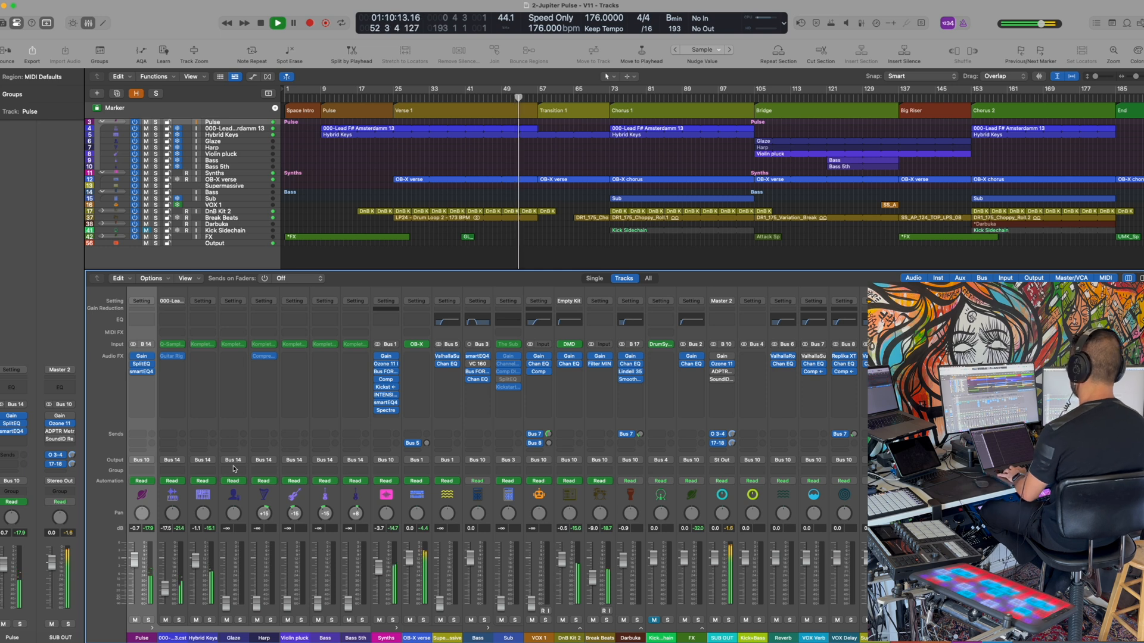
key(x)
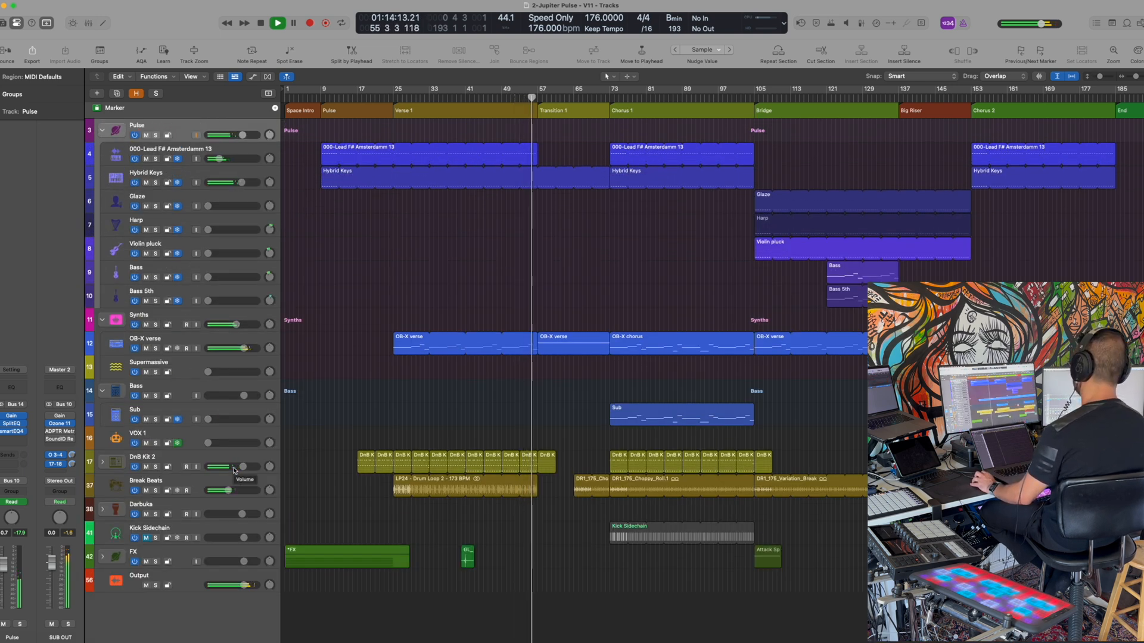
With playback stopped, expand the DnB Kit 2 stack and examine its drum pads in Drum Machine Designer before closing the plug-in window.
key(space)
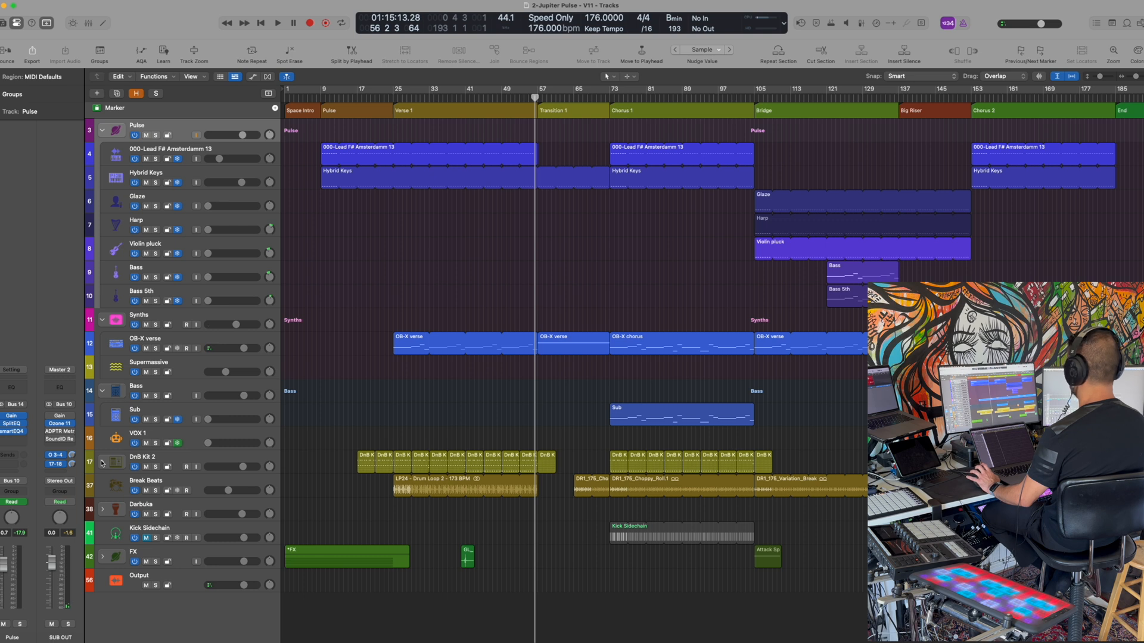
click(102, 463)
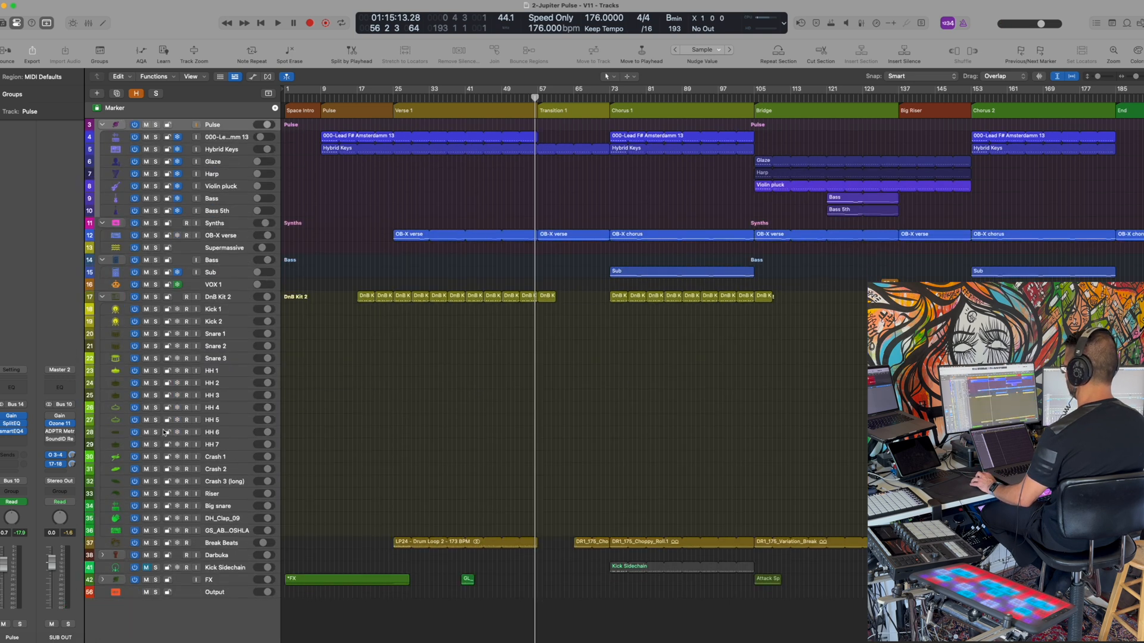
click(231, 298)
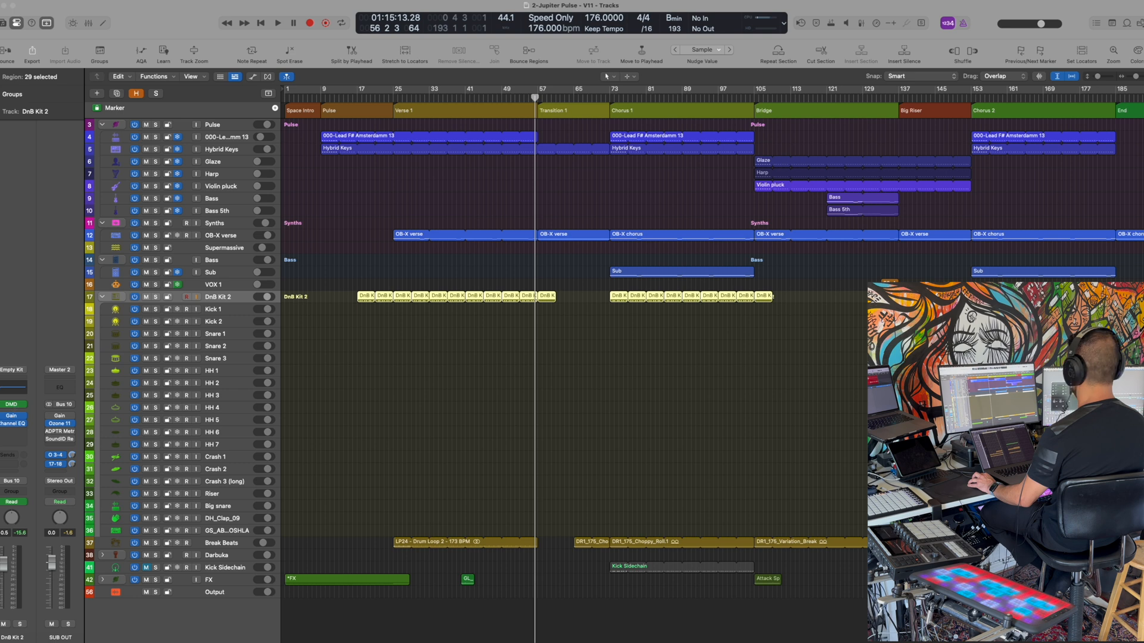
key(v)
drag(659, 166, 288, 152)
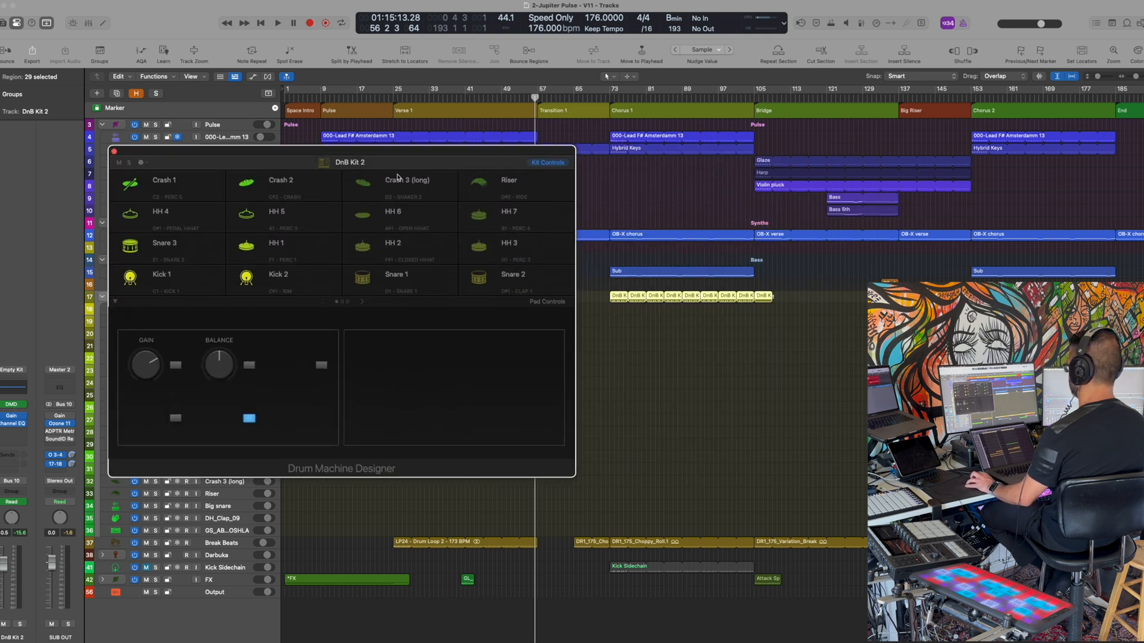
drag(181, 157, 219, 173)
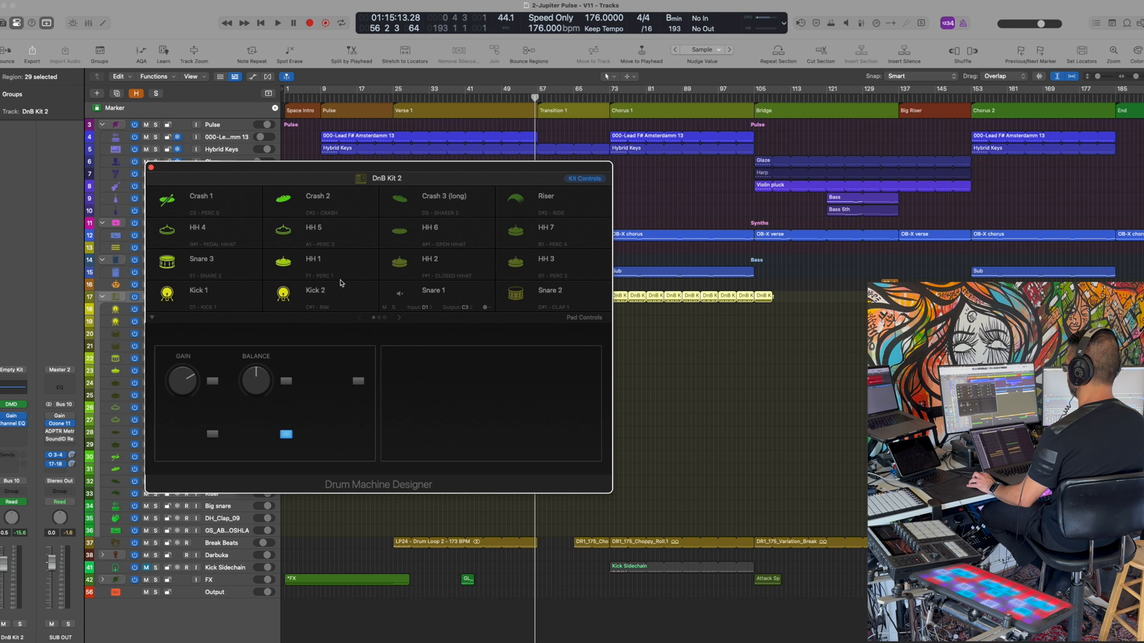
click(152, 169)
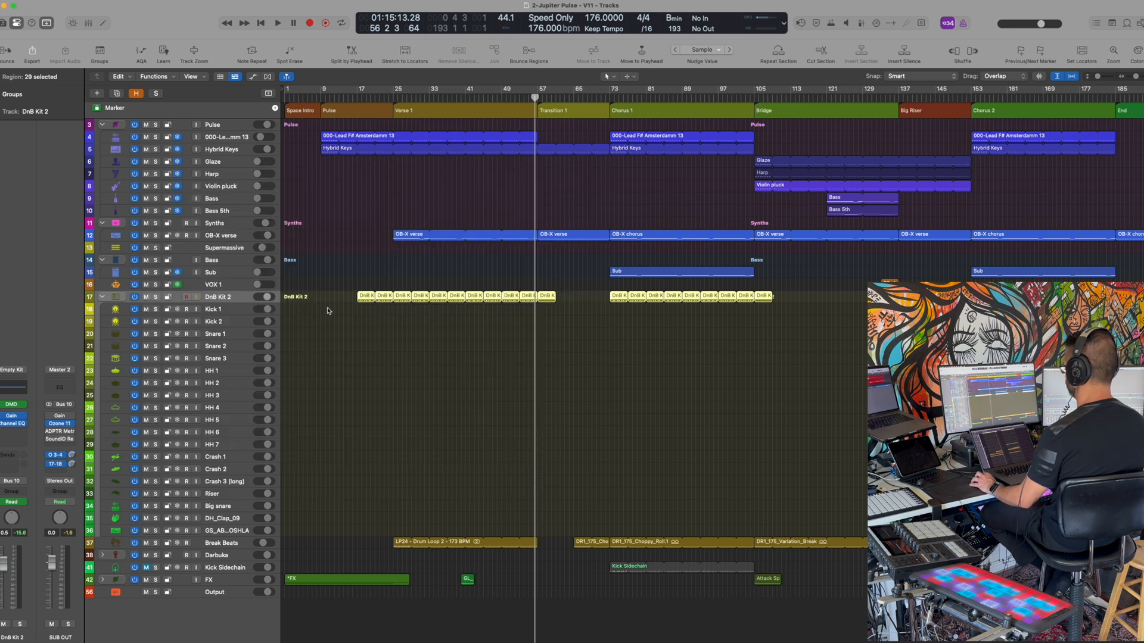
View the first DnB Kit 2 region in the Step Sequencer and Piano Roll, and collapse the stack.
click(352, 301)
double_click(359, 300)
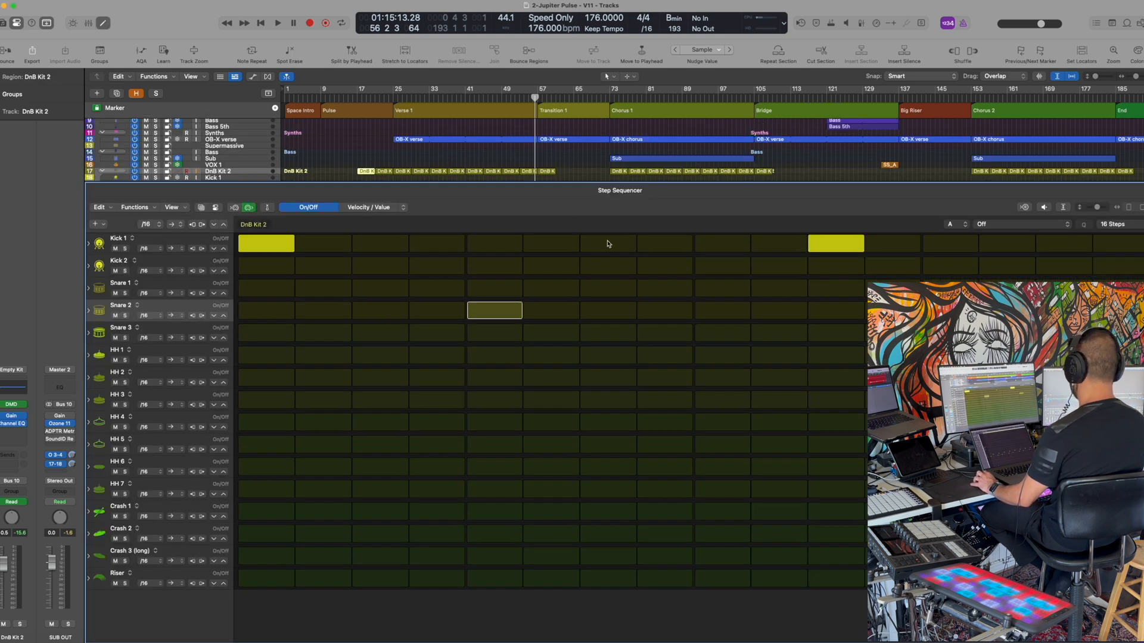
key(p)
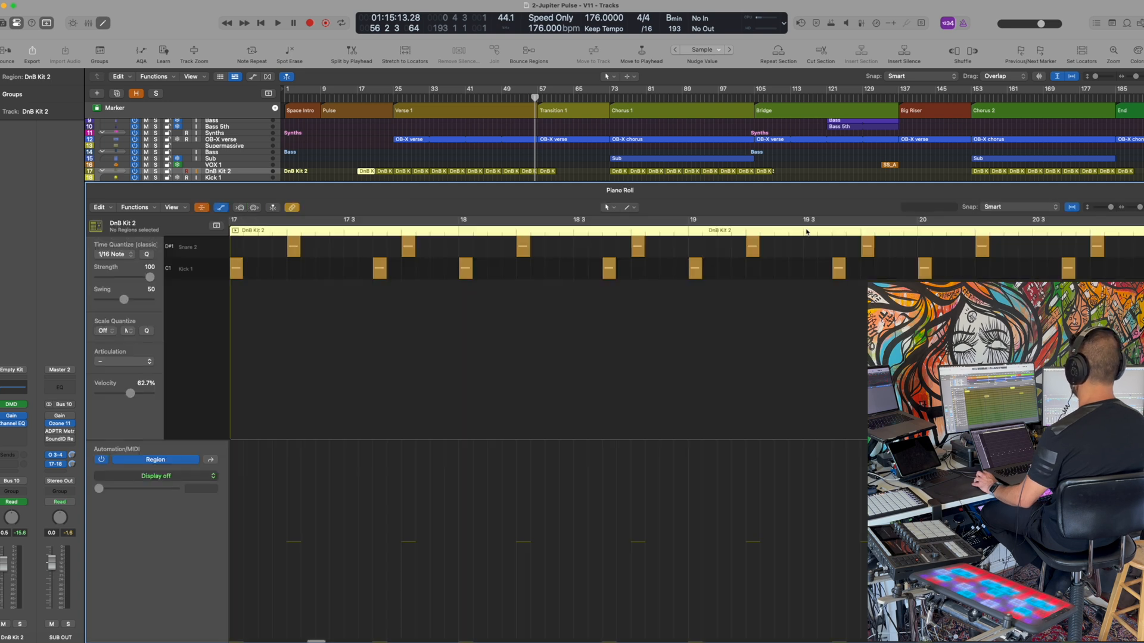
key(p)
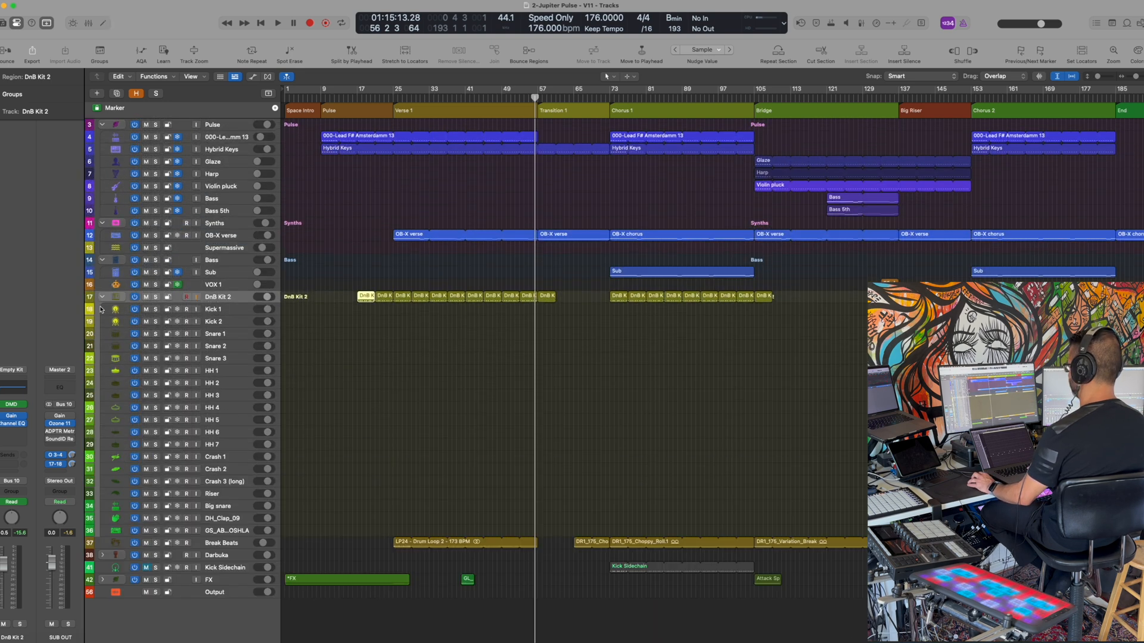
click(103, 299)
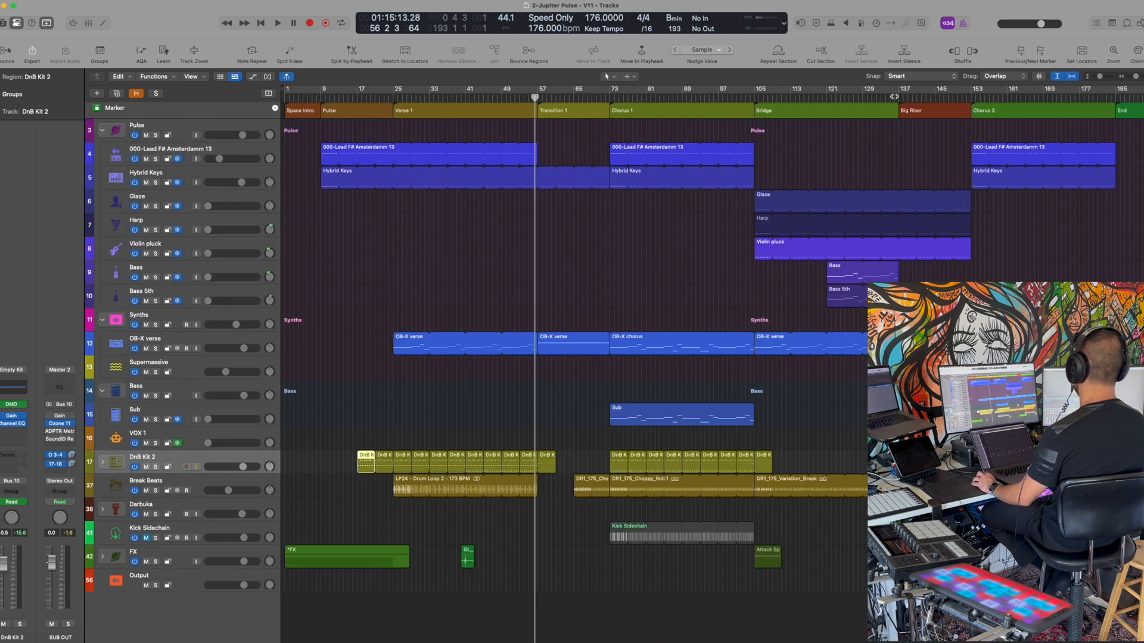
Play the song from bar 136 while examining Ozone 11's Maximizer on the SUB OUT channel, and close the plug-in before stopping playback.
click(894, 97)
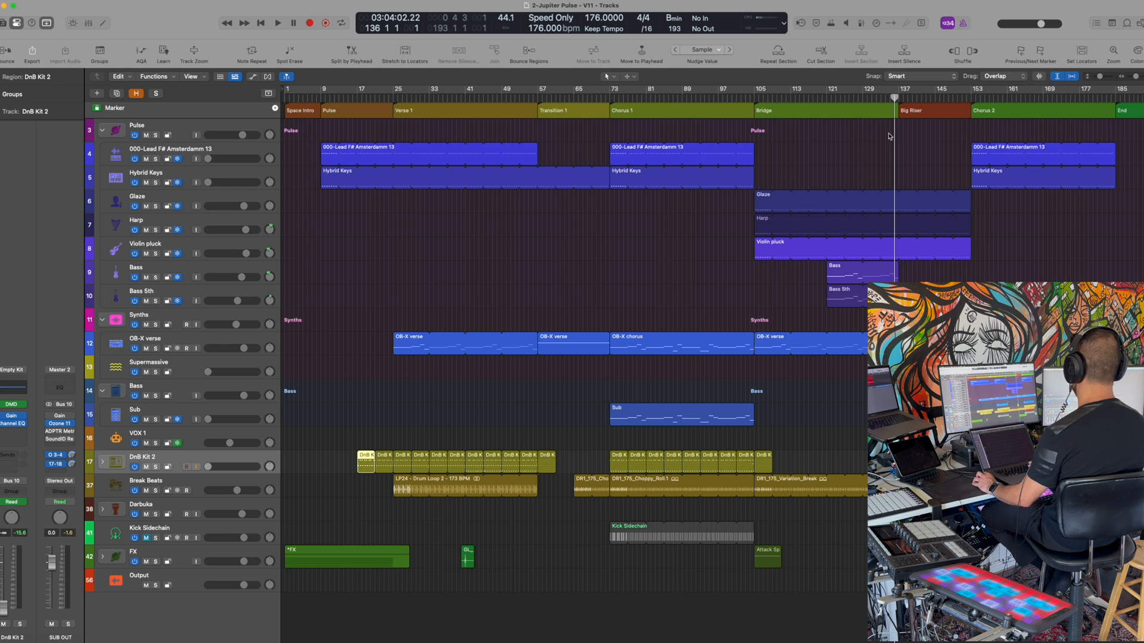
key(space)
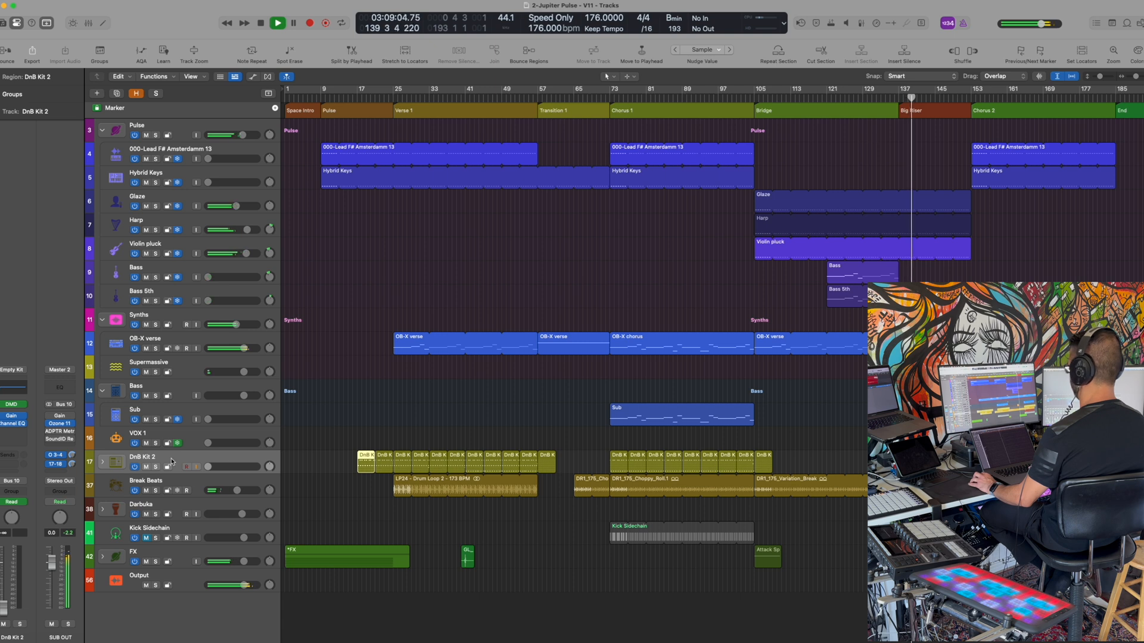
click(60, 423)
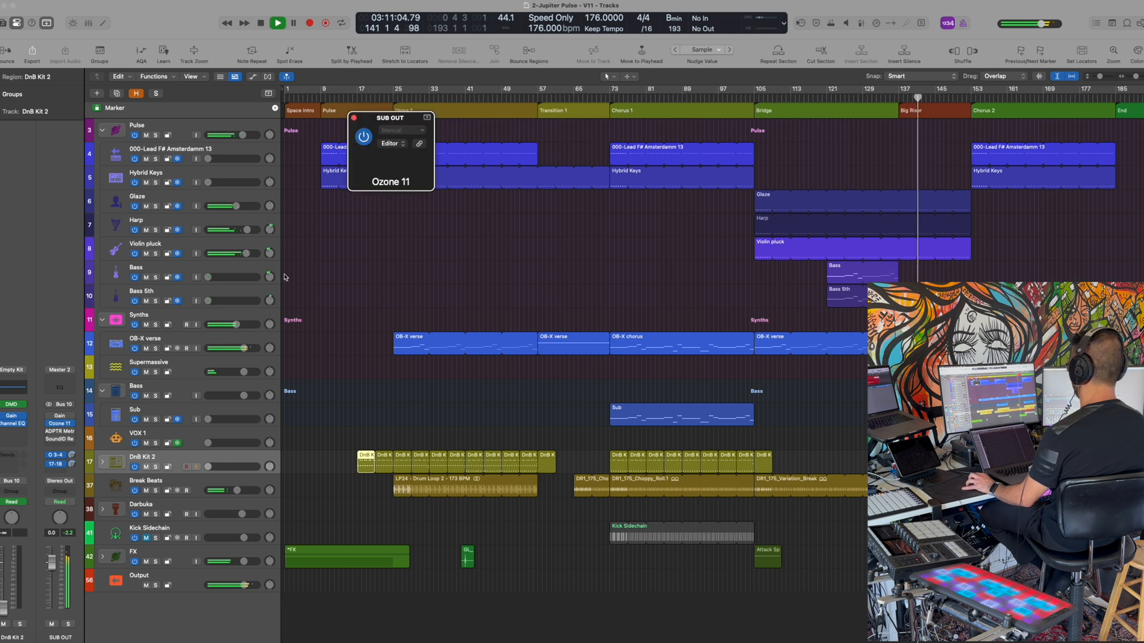
drag(527, 124, 242, 105)
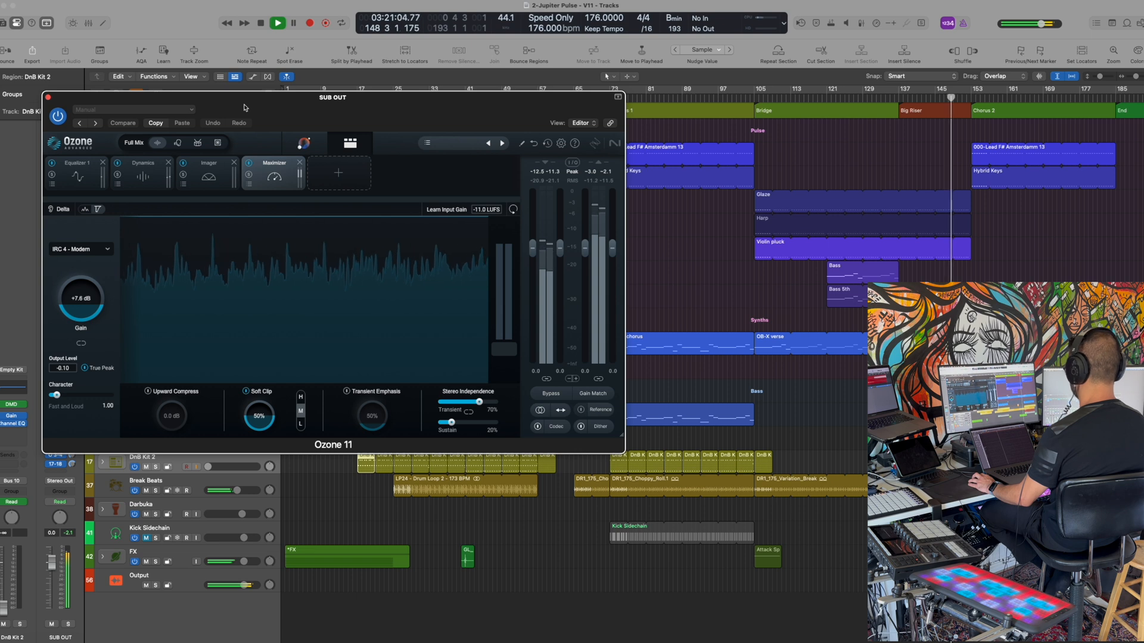
key(super+w)
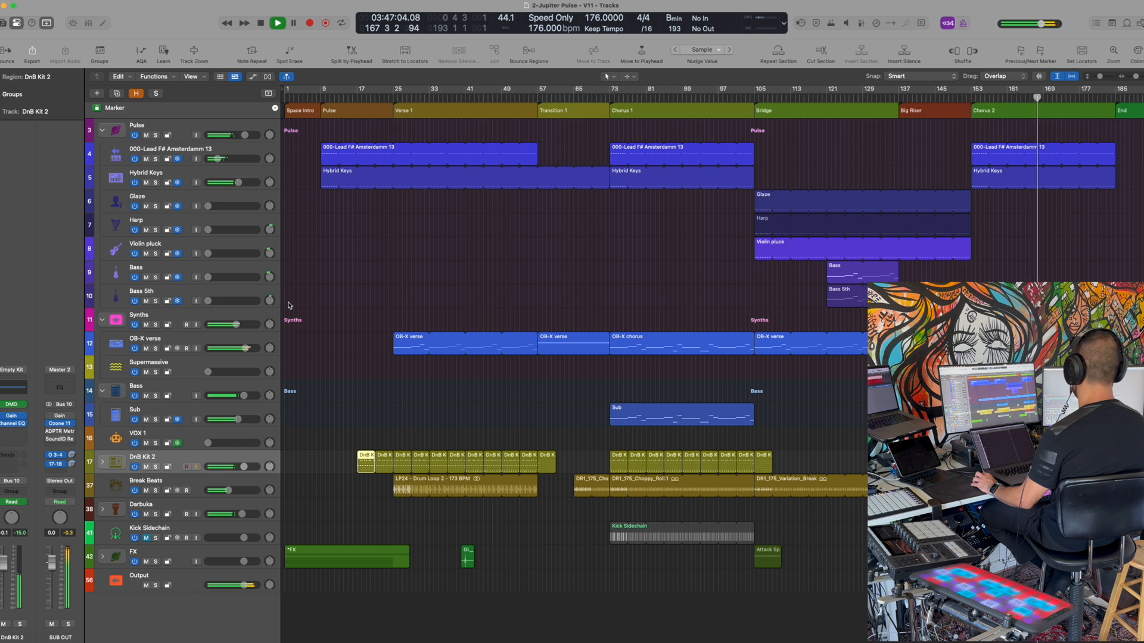
key(space)
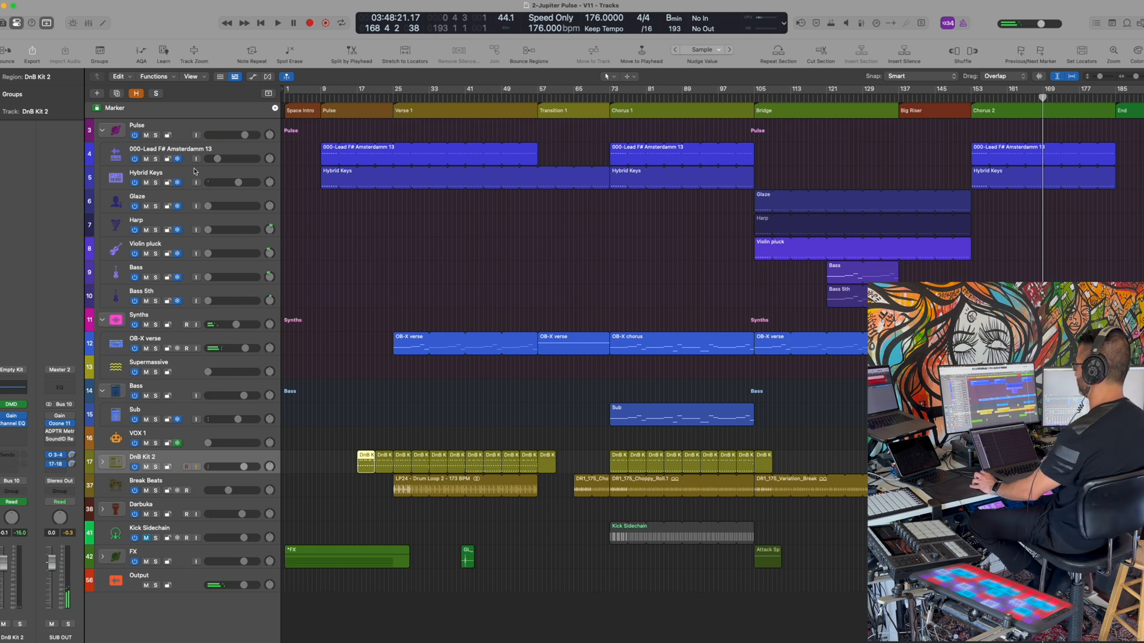
Collapse the Pulse stack and audition the OB-X verse track in solo from bar 153.
click(104, 132)
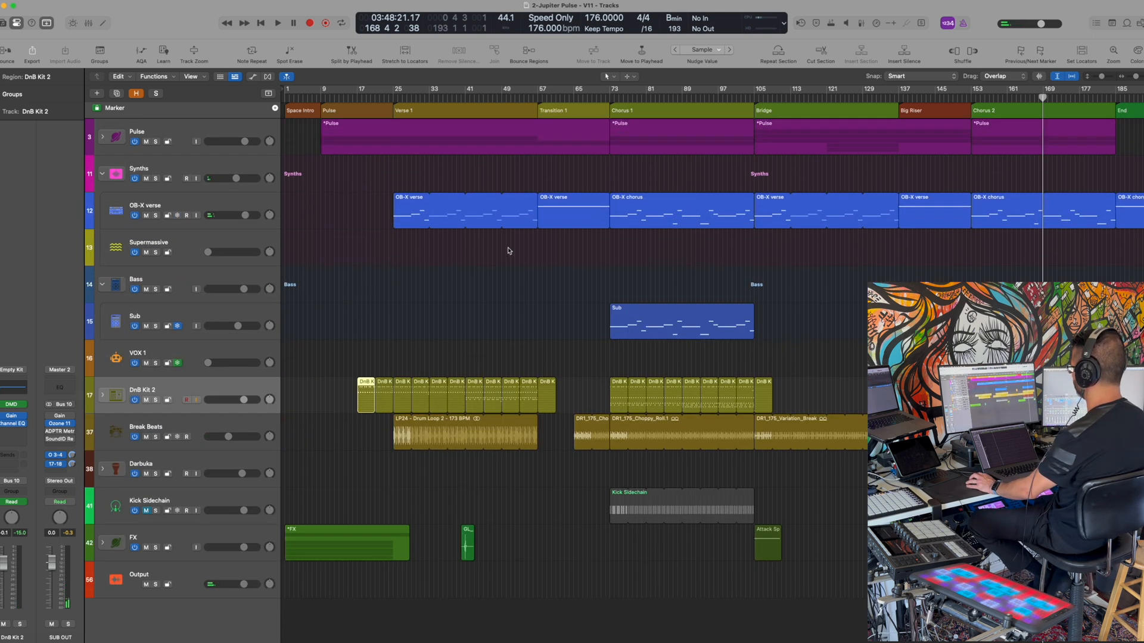
click(179, 208)
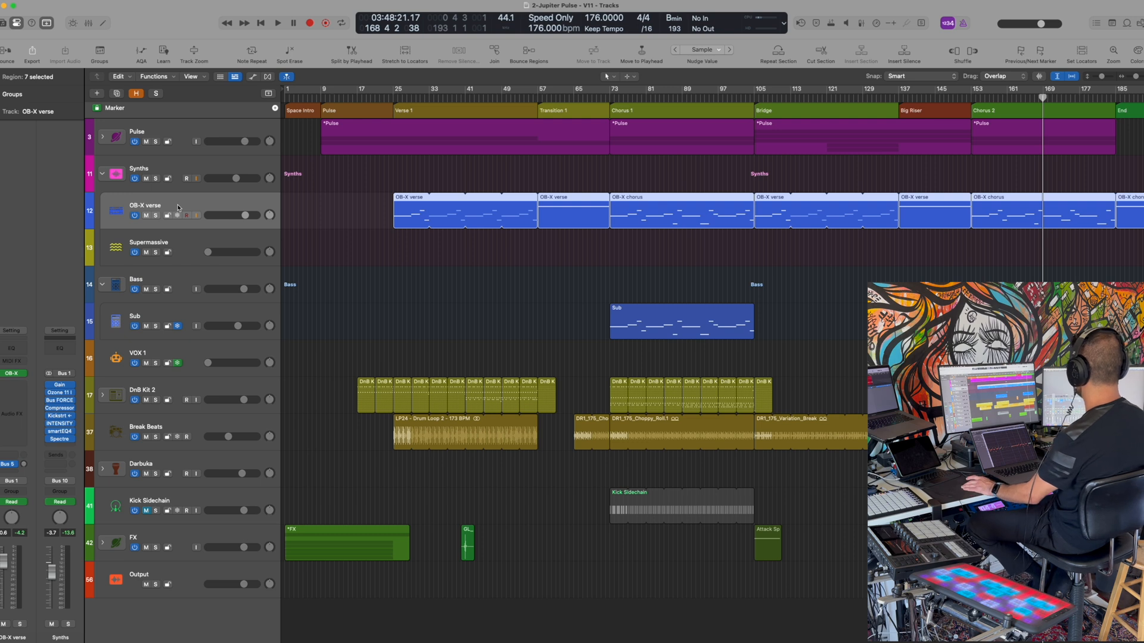
click(970, 97)
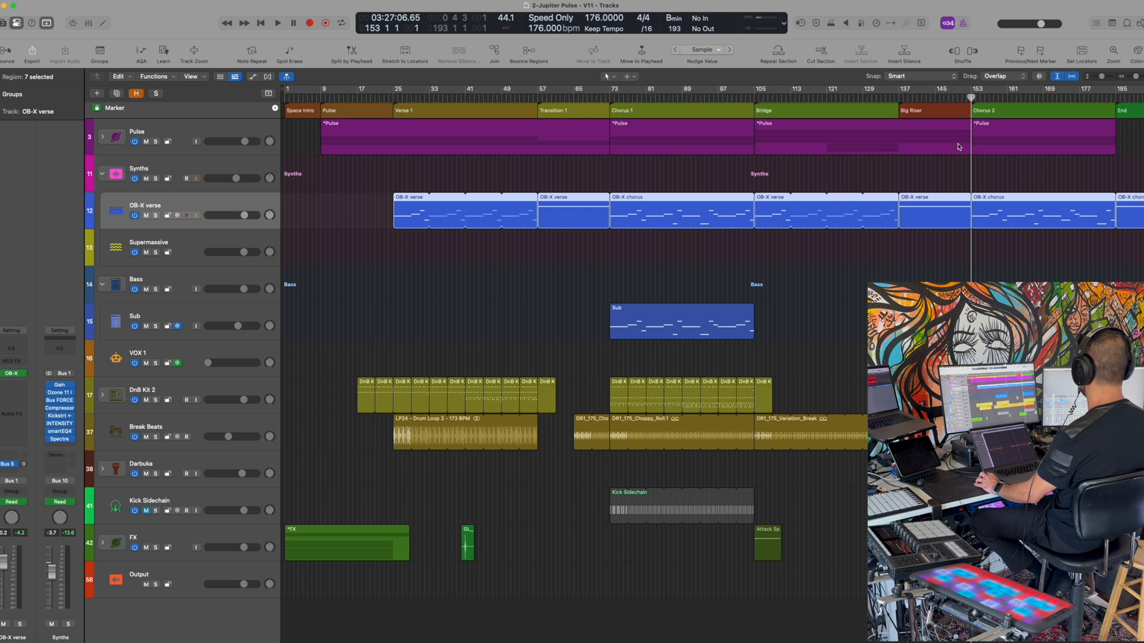
click(156, 216)
key(space)
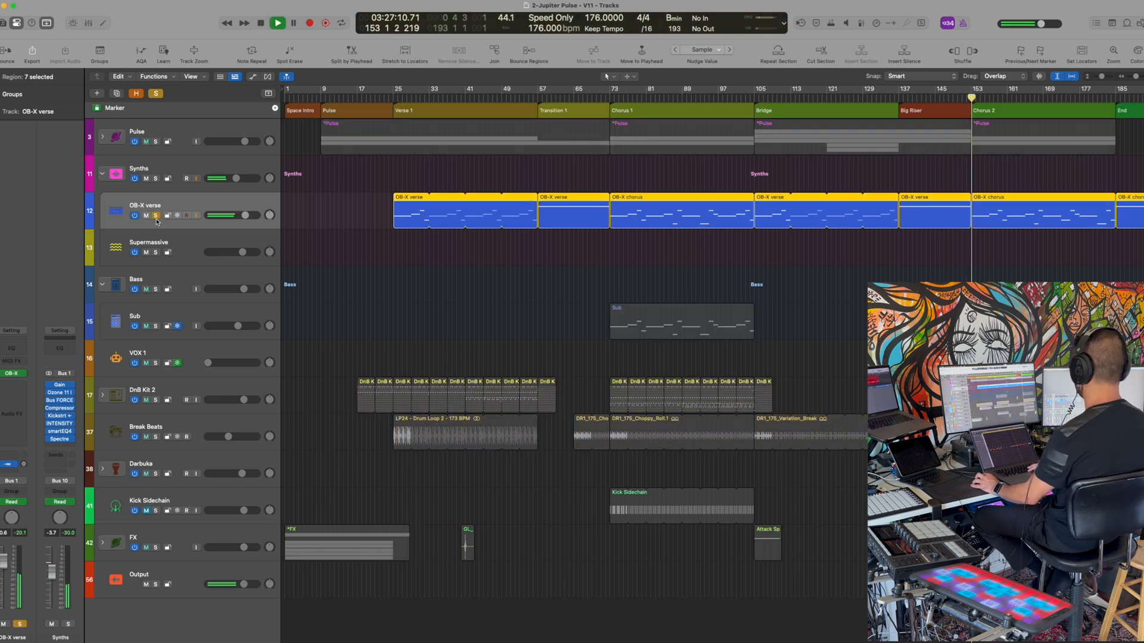
key(space)
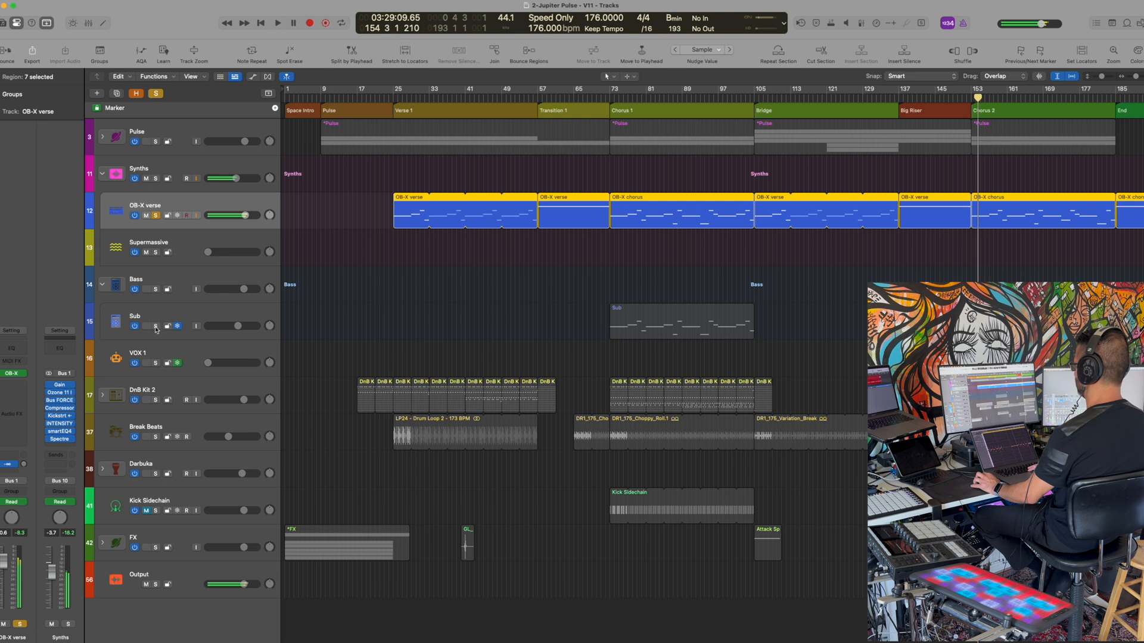
Add the Sub track to the solo and play again from the start of Chorus 2.
click(155, 327)
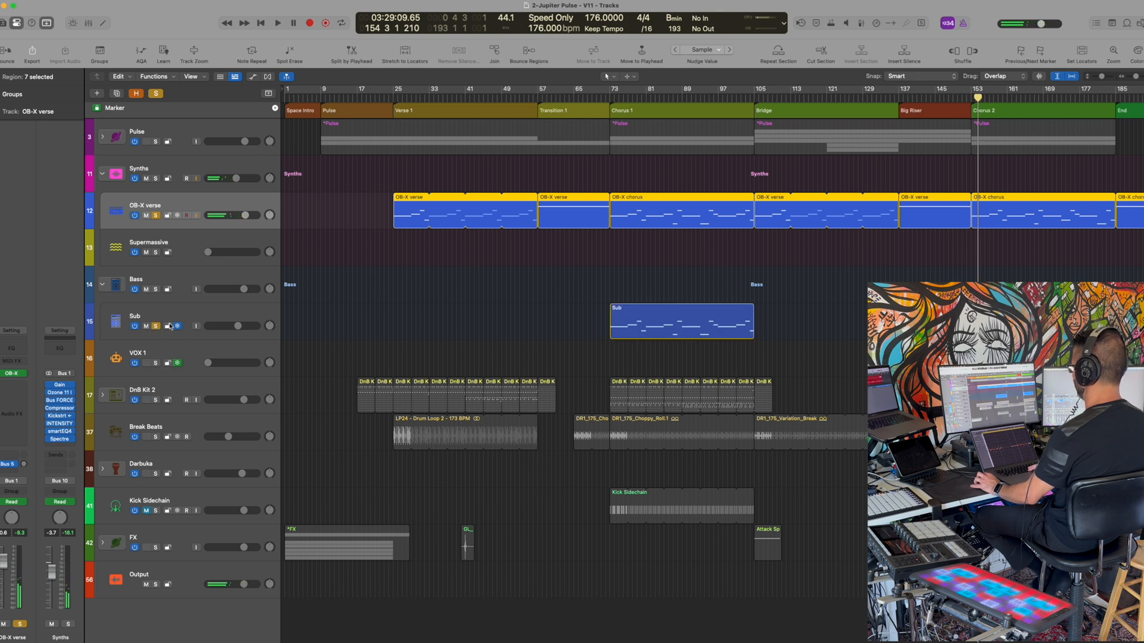
click(171, 322)
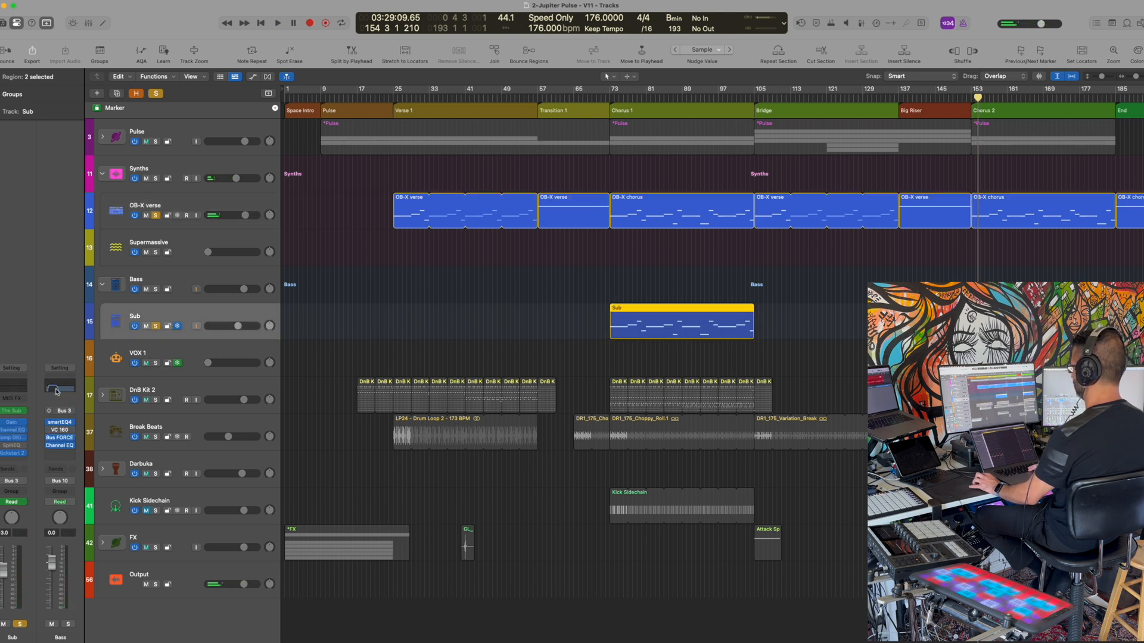
click(967, 100)
key(space)
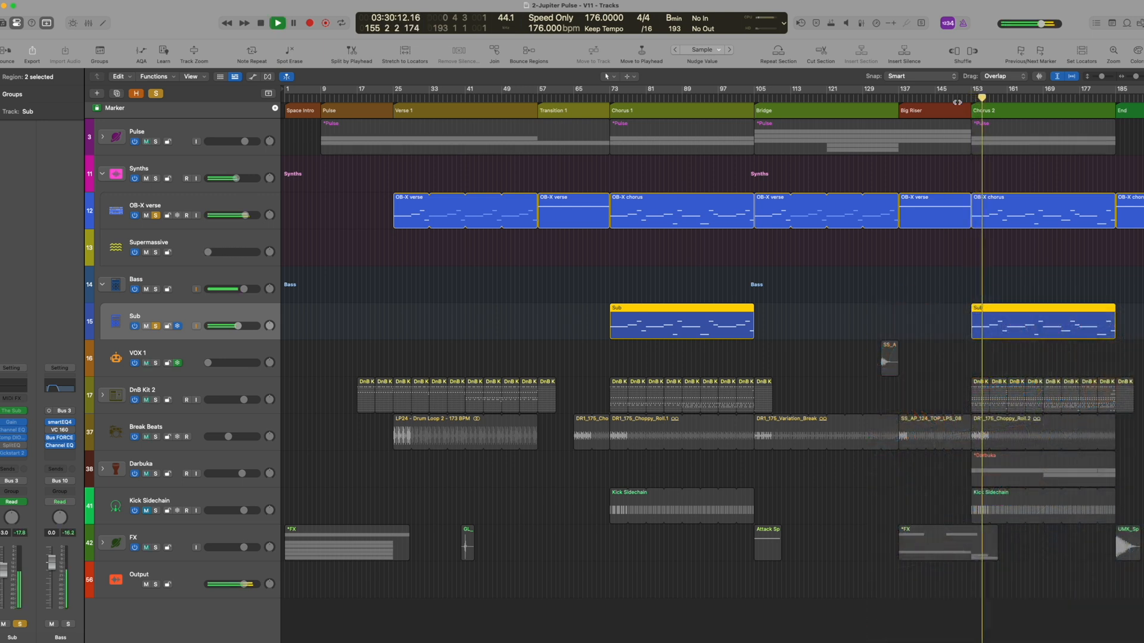
Add DnB Kit 2, Break Beats and Darbuka to the solo one by one during playback, then clear all solos.
click(155, 401)
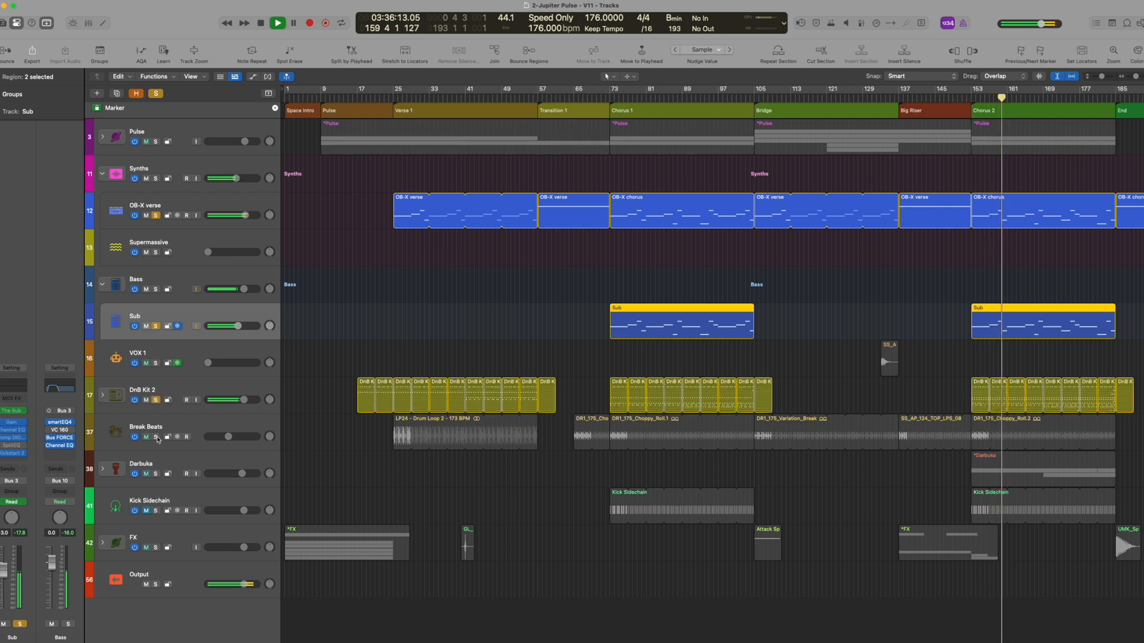
click(156, 437)
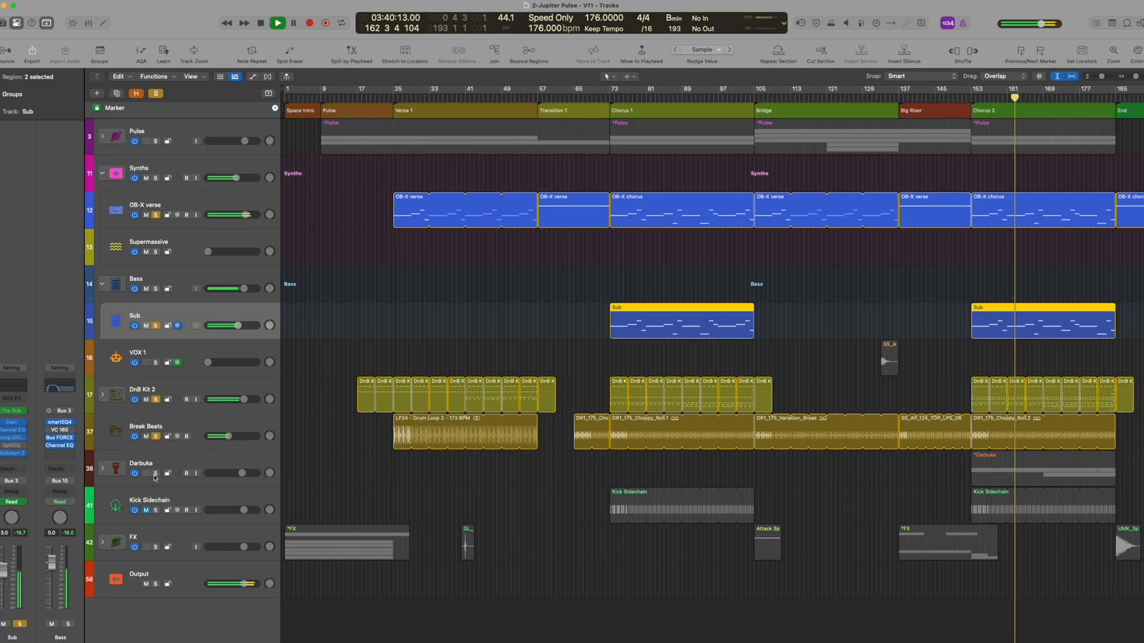
click(155, 473)
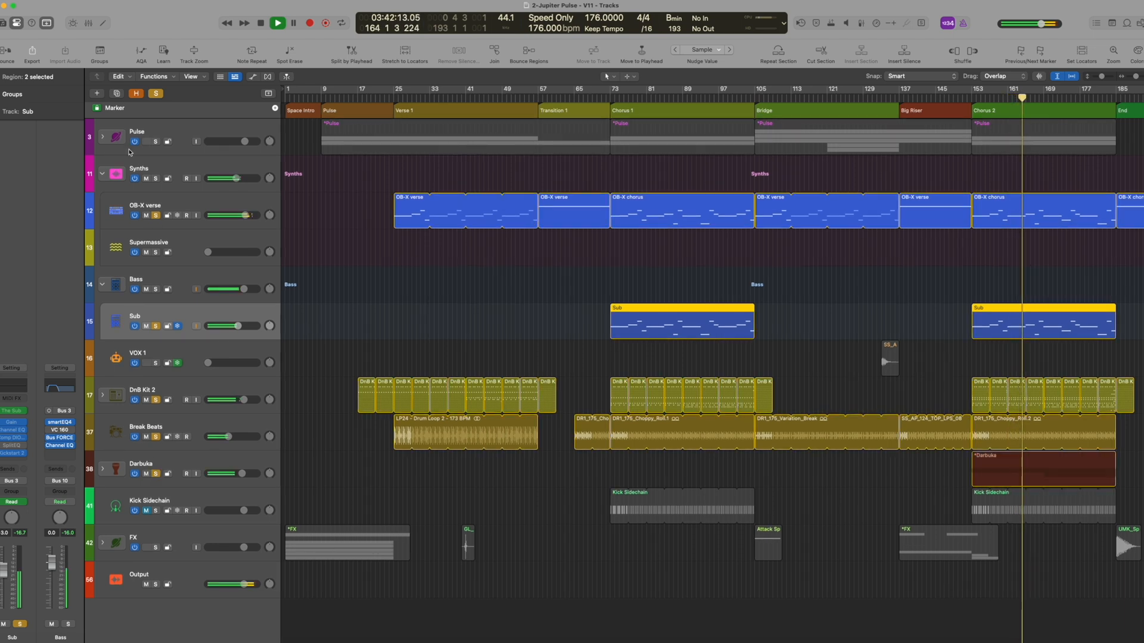
alt+click(155, 142)
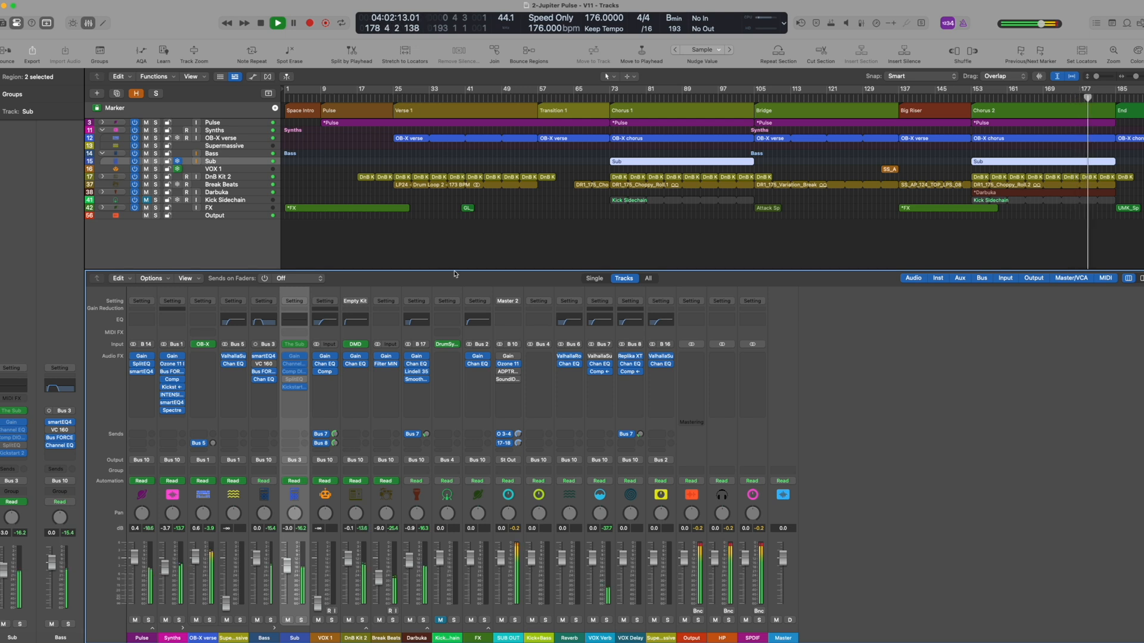
Open Ozone 11 on the SUB OUT channel from the mixer and display its Imager module.
click(507, 364)
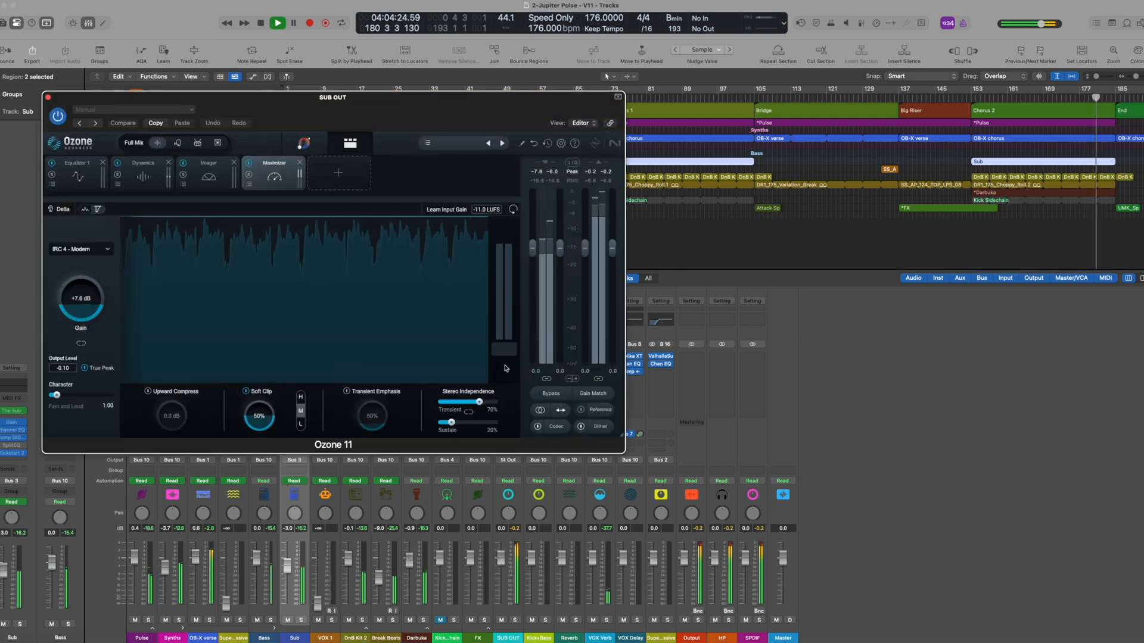
click(211, 177)
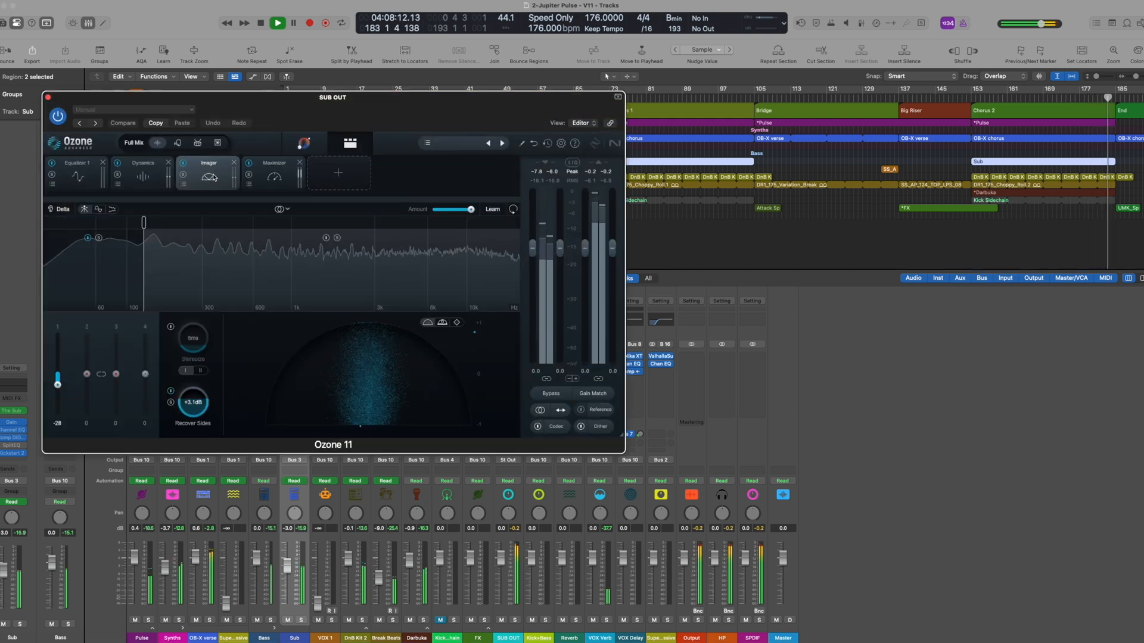